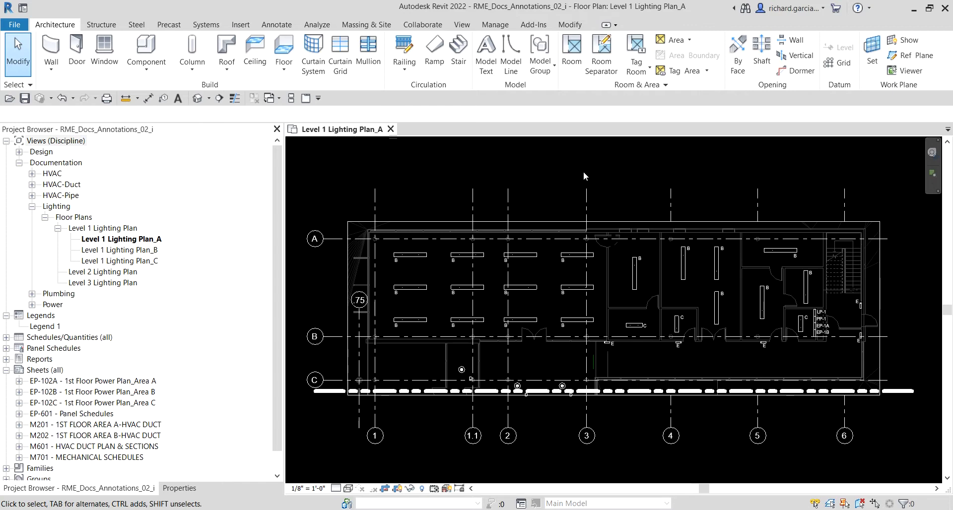
Zoom in on the B pendant fixtures in the upper-left bay of Level 1 Lighting Plan_A.
scroll(407, 264, up, 5)
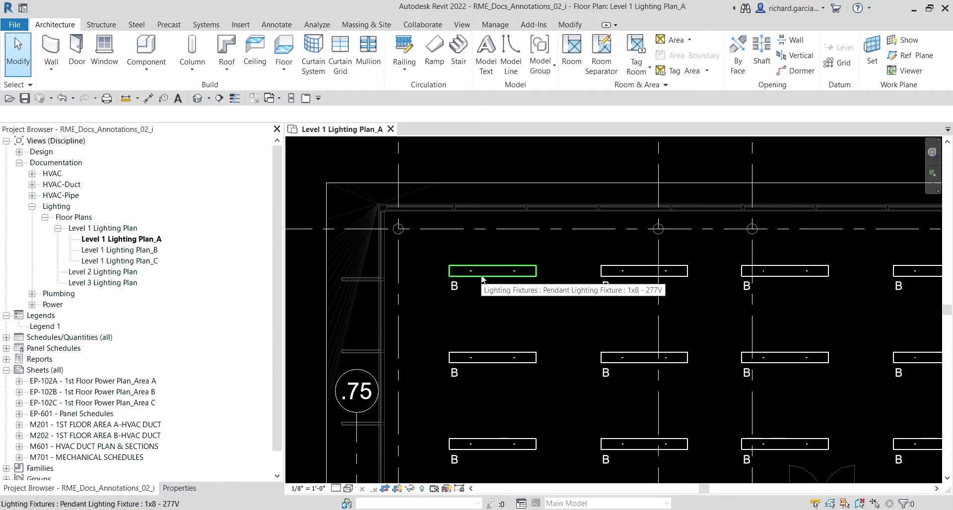
Select the upper-left B pendant fixture to show its 48'-5 1/2" temporary dimension.
key(ctrl)
key(ctrl)
click(480, 275)
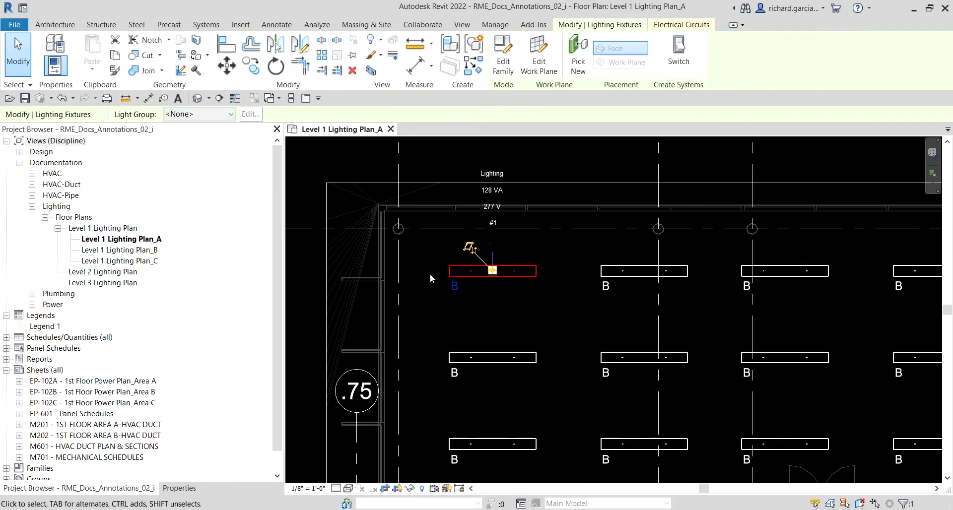
scroll(438, 270, up, 1)
scroll(438, 270, down, 5)
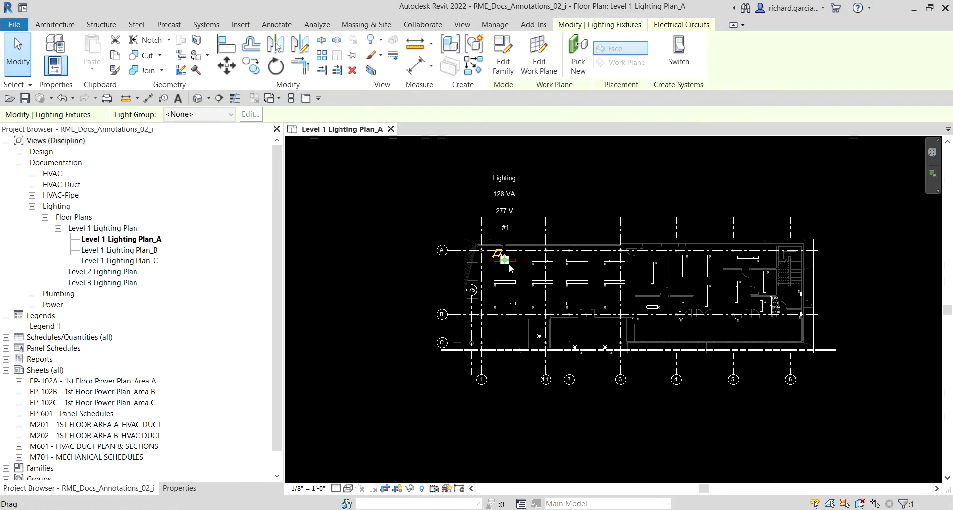
click(434, 263)
scroll(503, 255, up, 2)
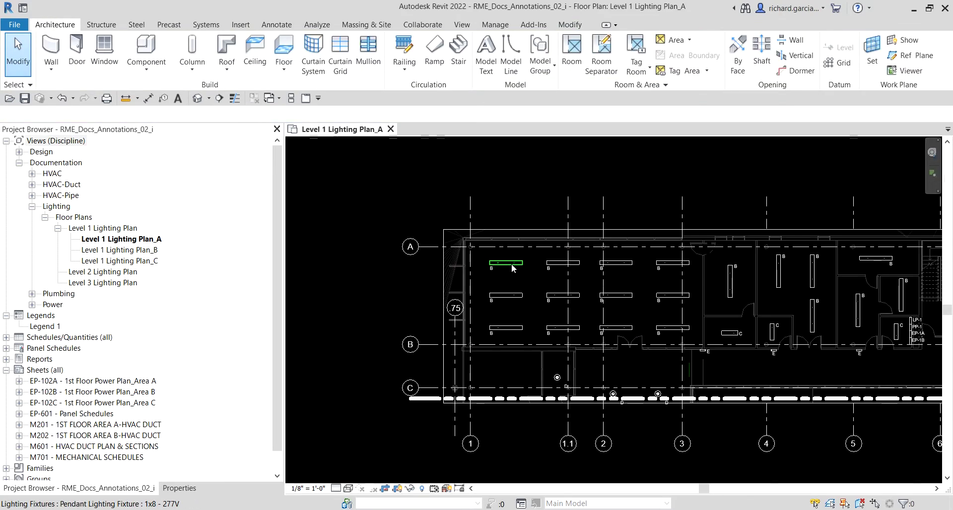
drag(510, 264, 513, 268)
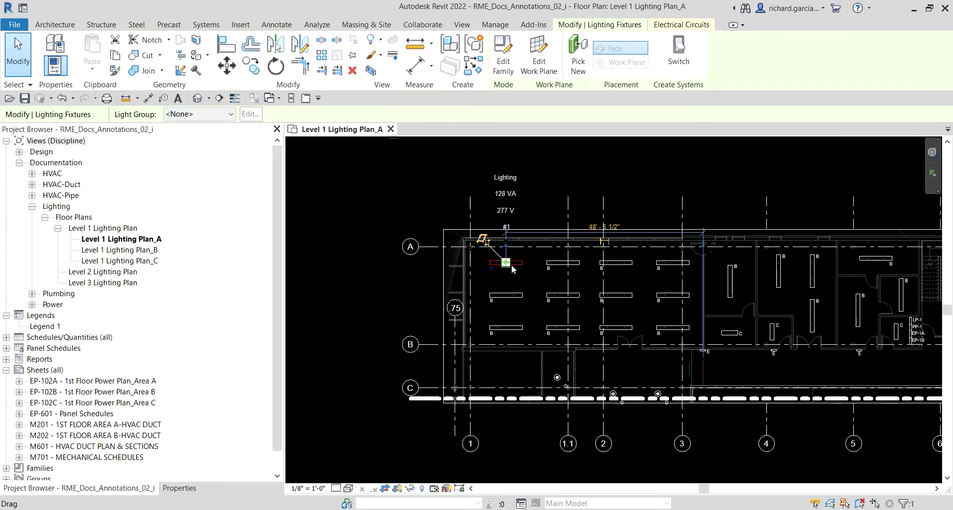
click(511, 264)
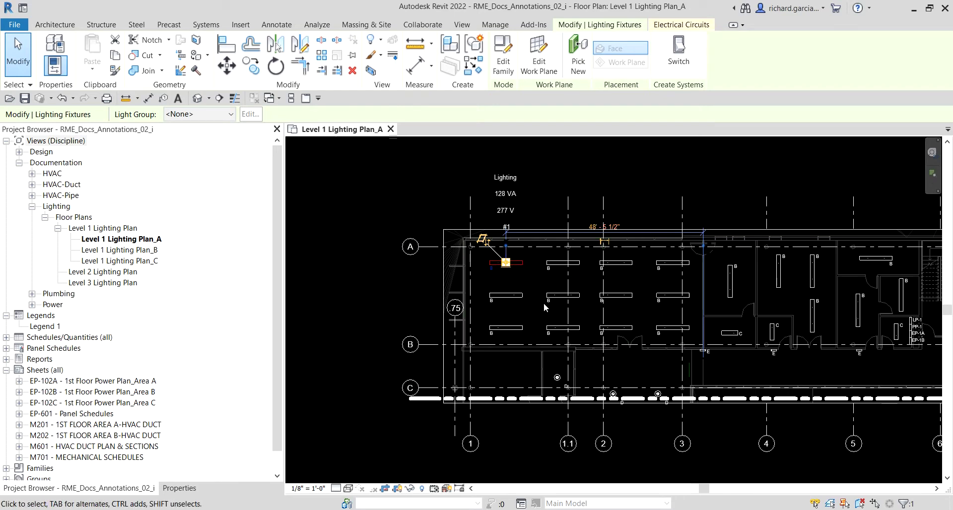
Drag the temporary dimension's far witness line left toward the building corner.
click(704, 246)
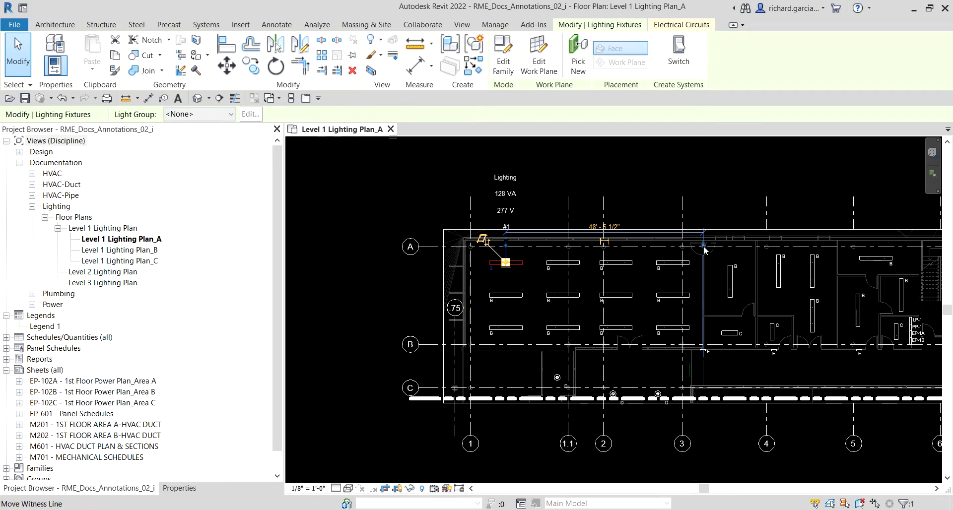
click(704, 246)
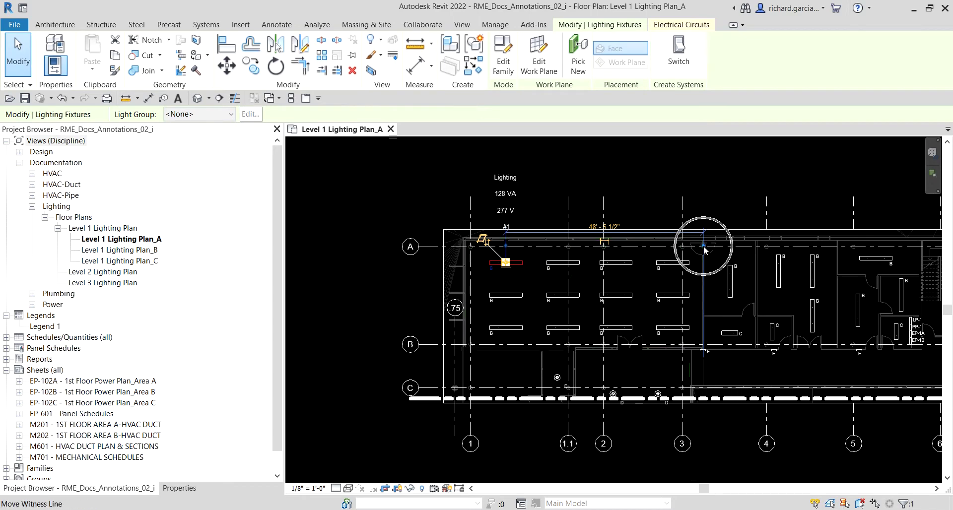
drag(704, 245, 650, 248)
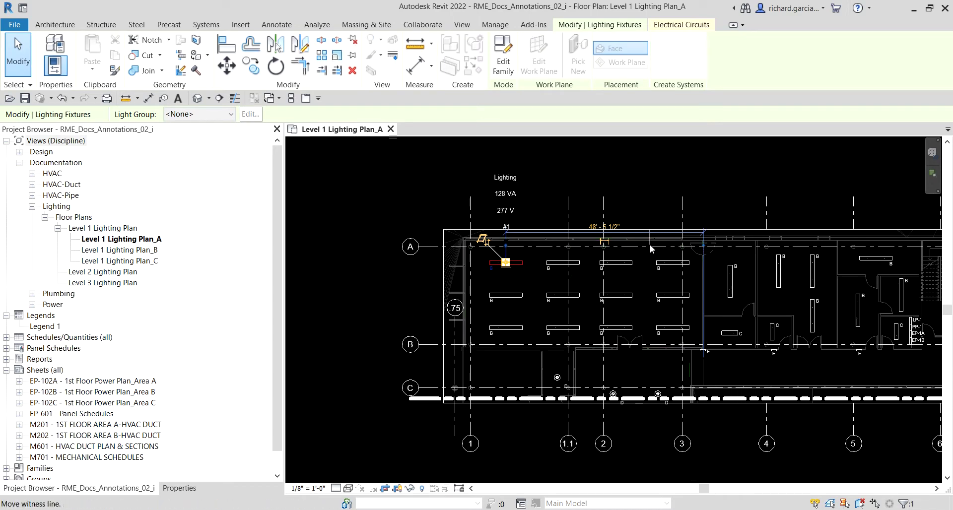
Anchor the witness line on the corner mullion so it reads 10'-0", then deselect the fixture.
scroll(469, 243, up, 6)
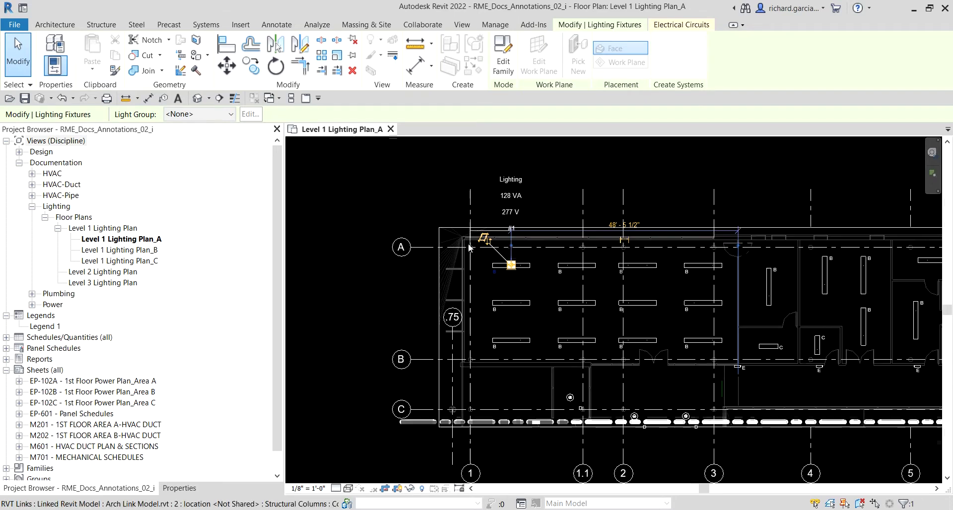
scroll(469, 243, up, 2)
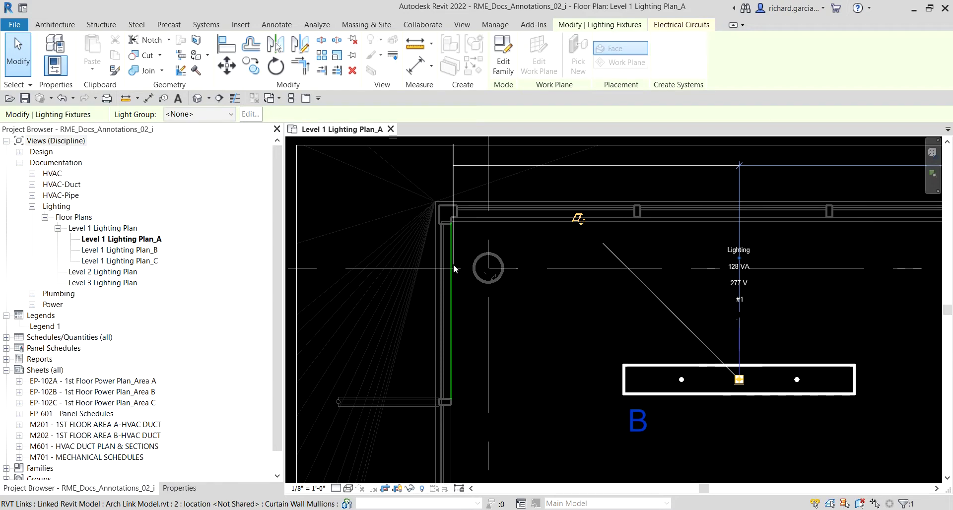
click(454, 268)
scroll(530, 292, down, 1)
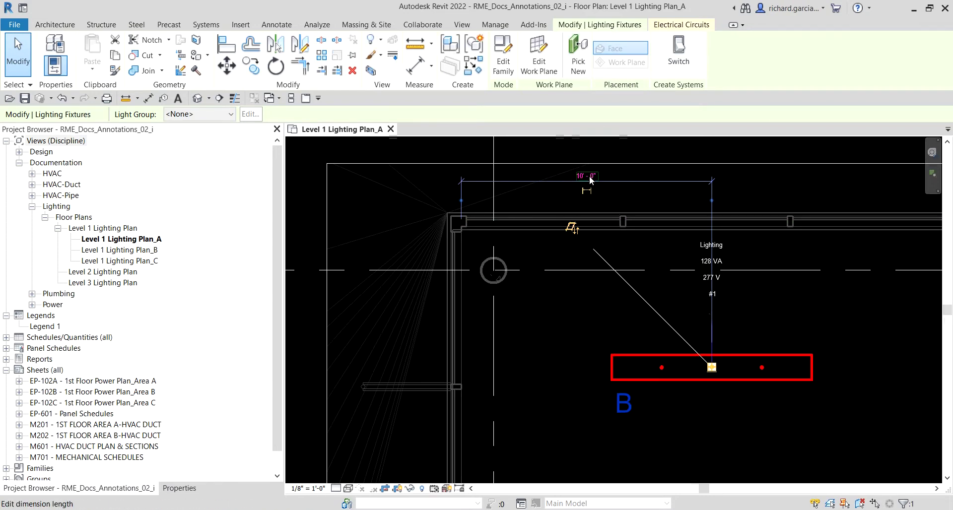
scroll(520, 209, down, 2)
middle_drag(666, 221, 643, 230)
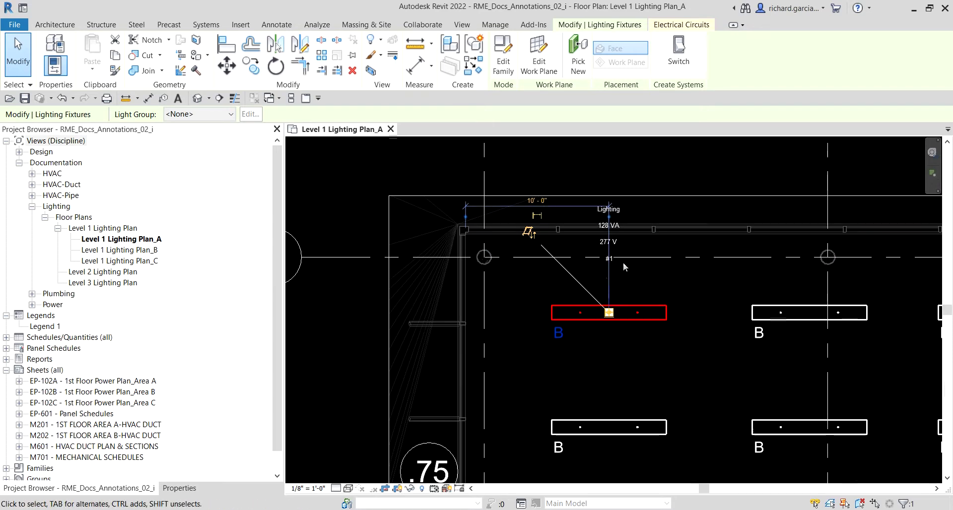
click(773, 154)
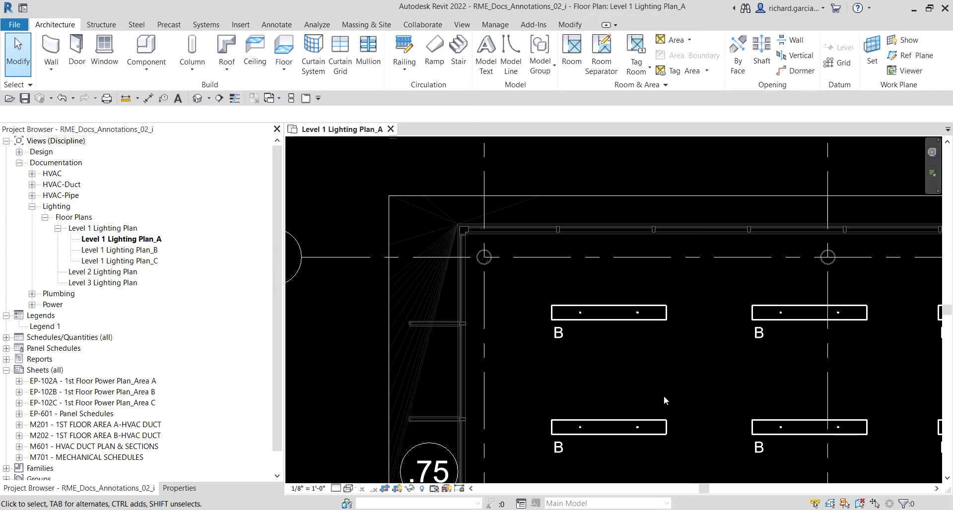
Reselect the upper-left B fixture and move its far witness line to the corner mullion.
click(615, 305)
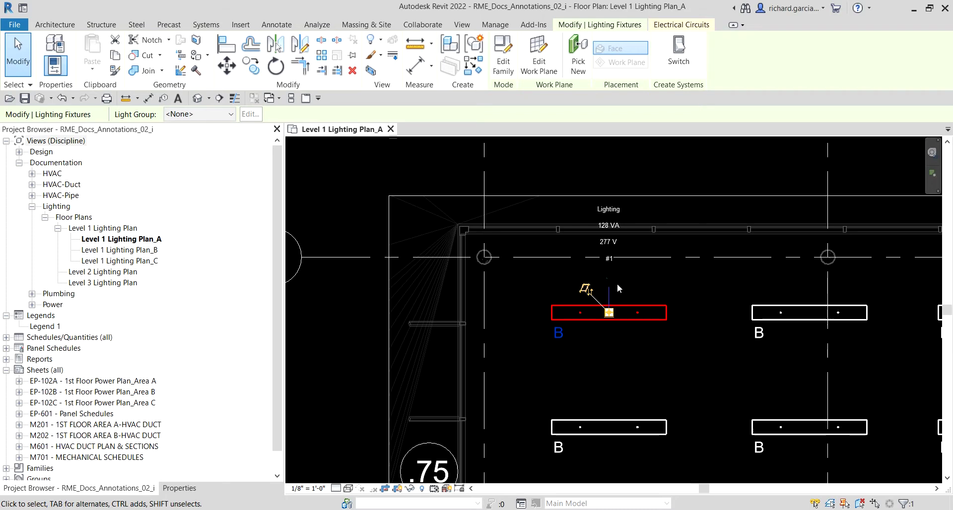
scroll(549, 286, down, 5)
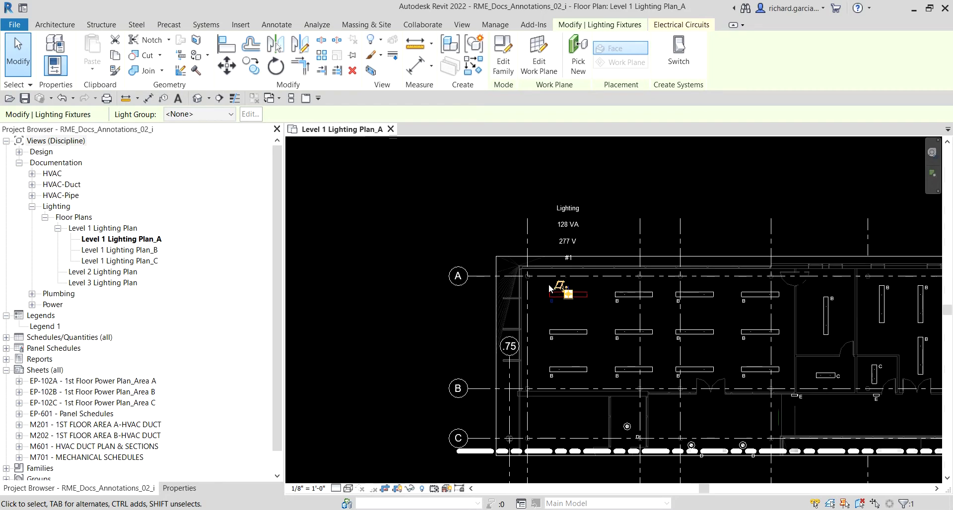
click(344, 225)
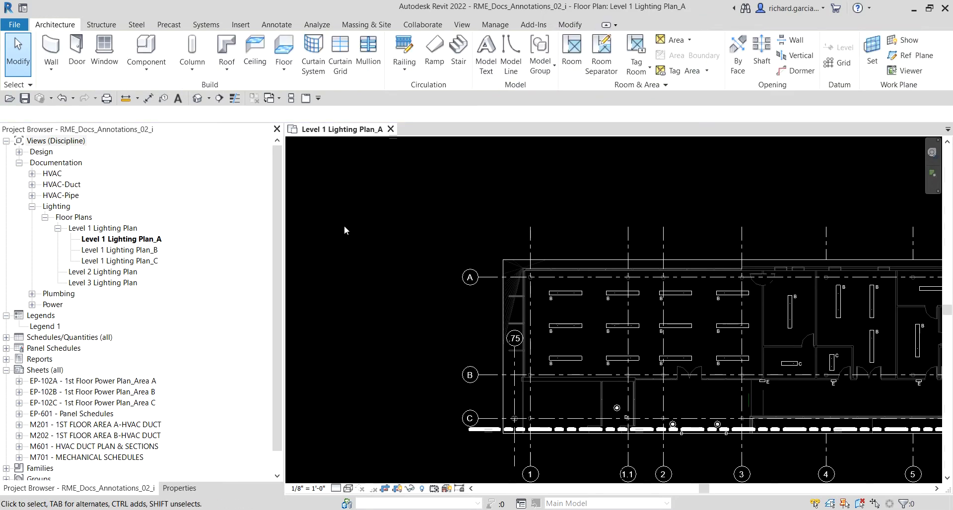
click(572, 294)
click(572, 294)
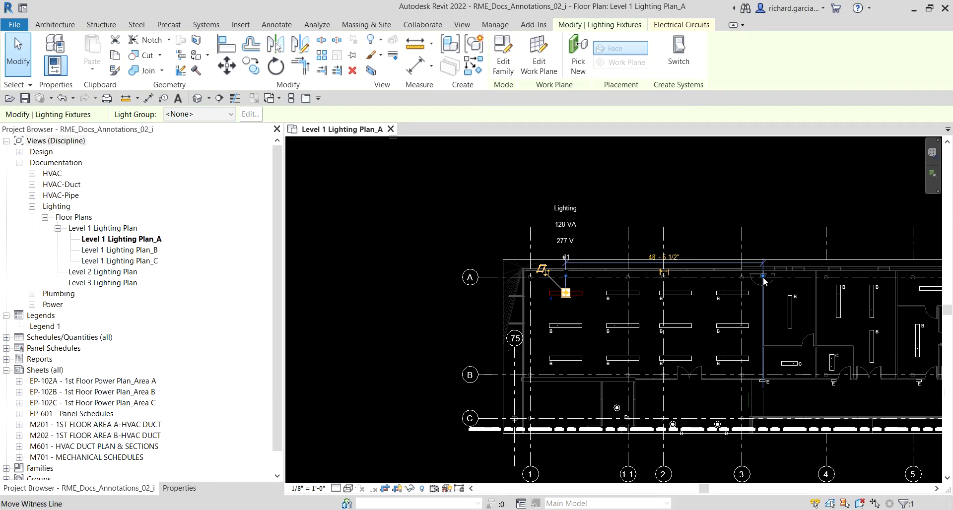
drag(763, 277, 494, 335)
scroll(531, 269, up, 3)
scroll(526, 272, up, 3)
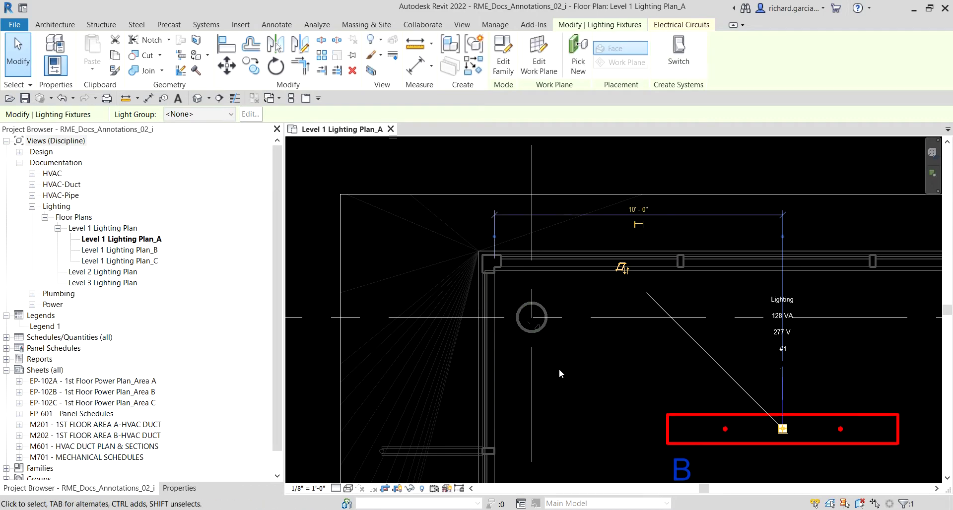
scroll(556, 370, down, 2)
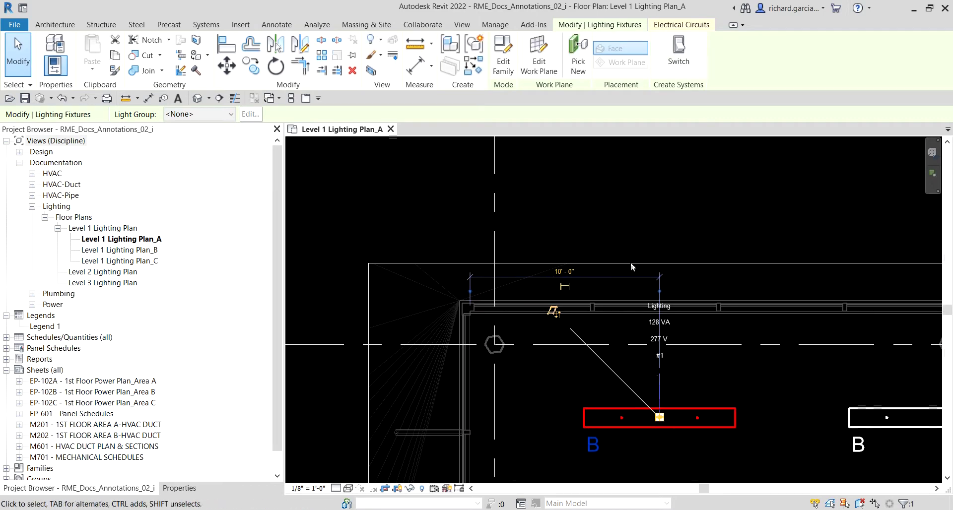
Make the 10'-0" temporary dimension permanent and clear the selection.
click(566, 286)
click(567, 286)
click(567, 286)
click(568, 288)
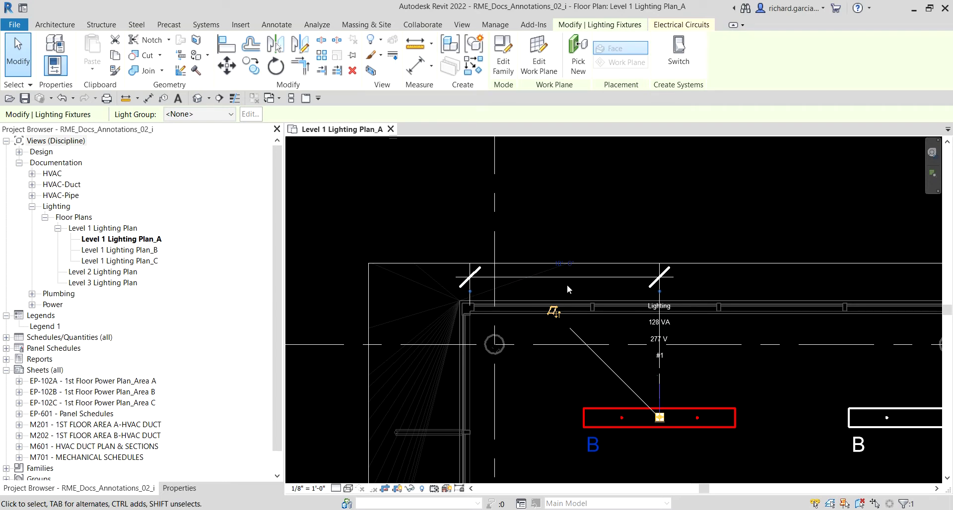
click(838, 174)
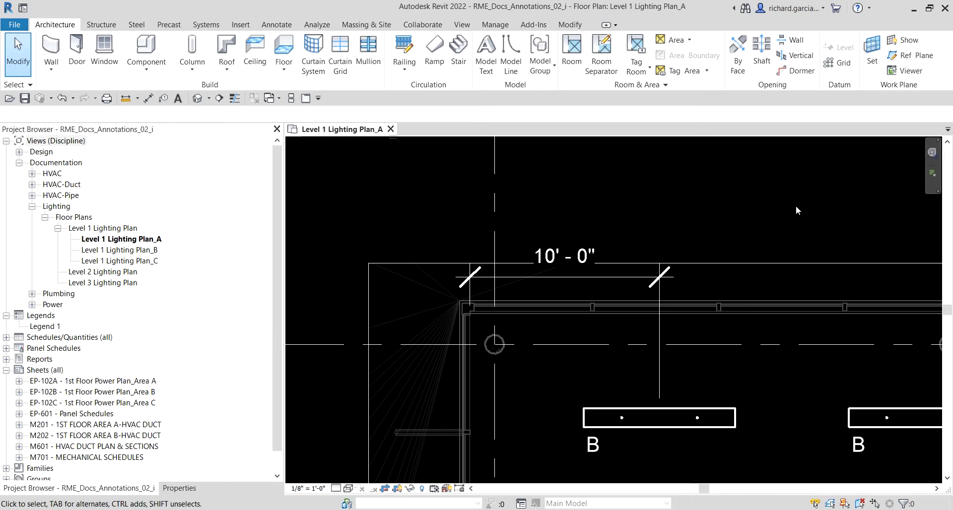
click(844, 196)
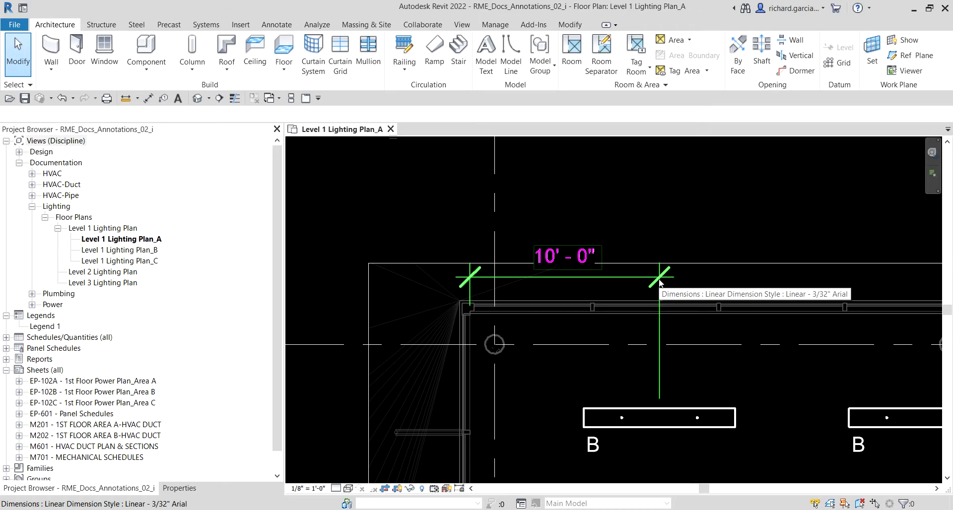
key(ctrl)
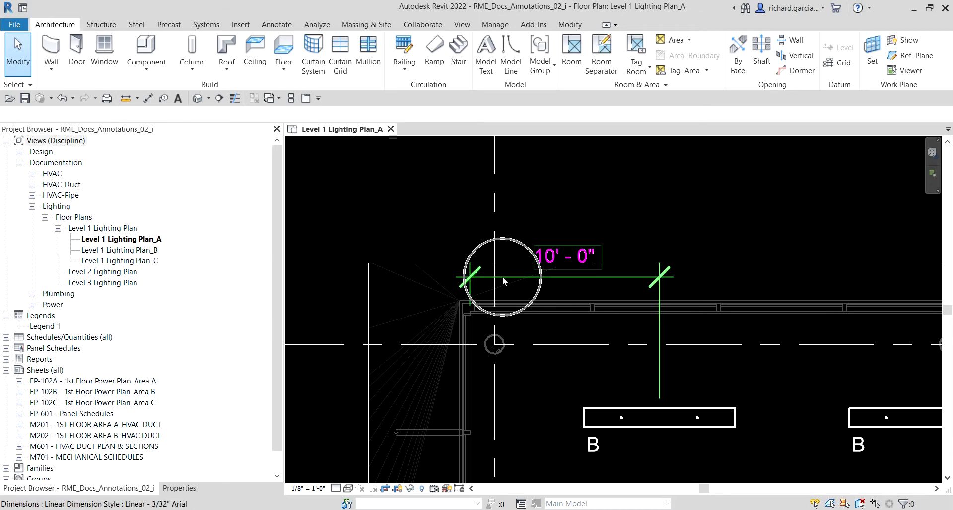
click(502, 281)
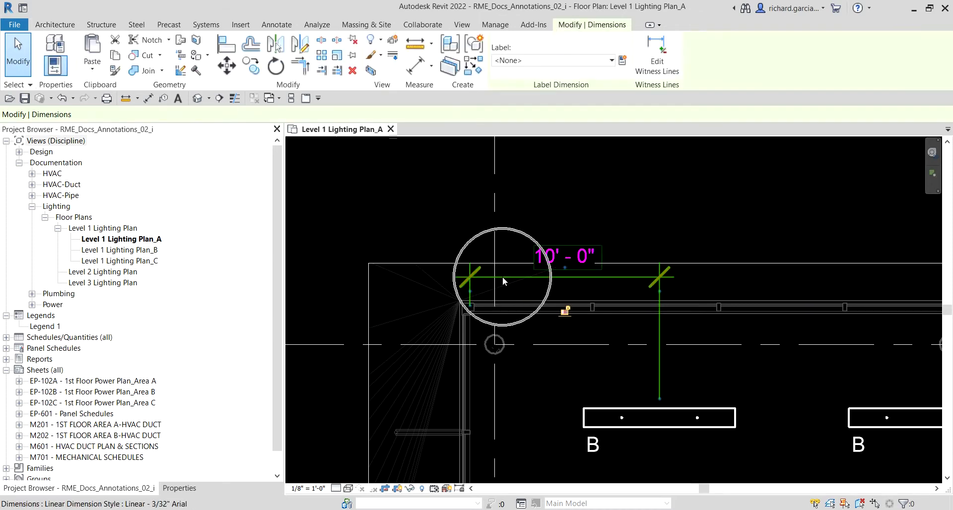
click(185, 492)
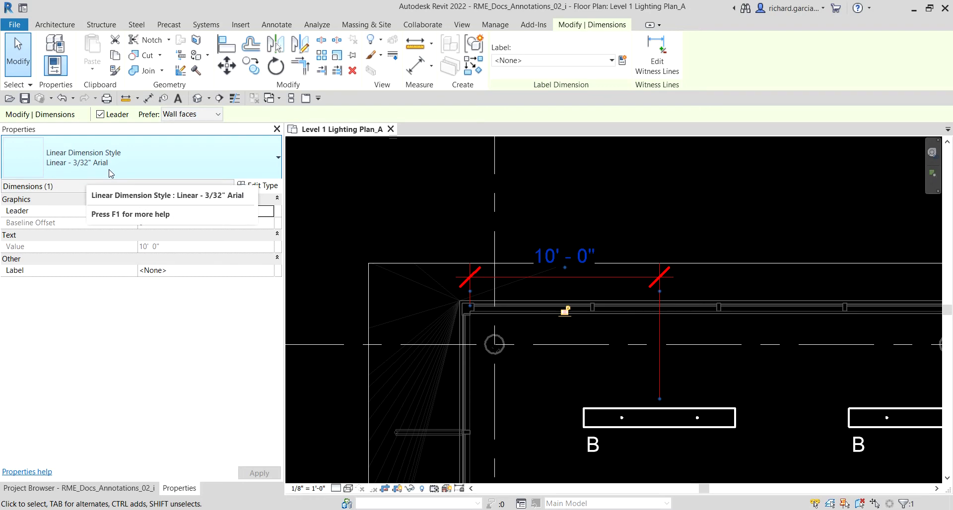
click(259, 163)
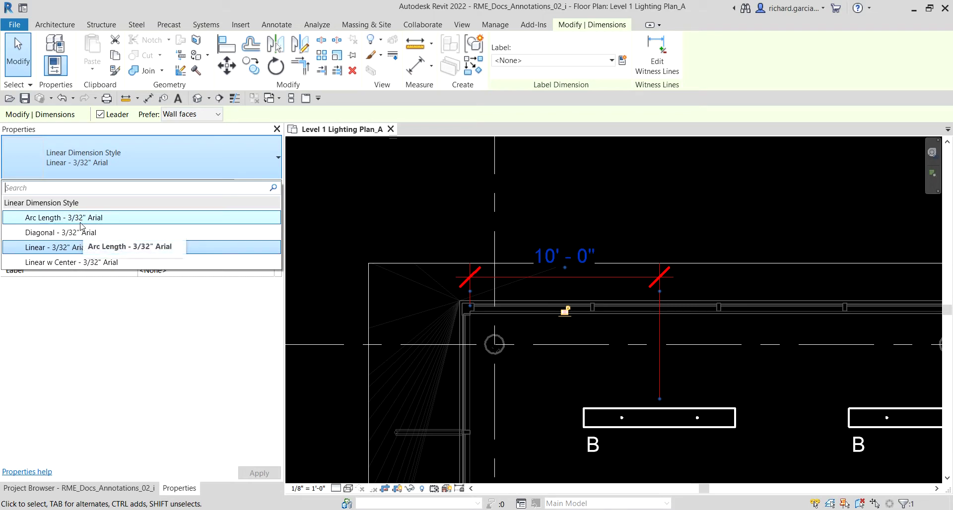
click(124, 330)
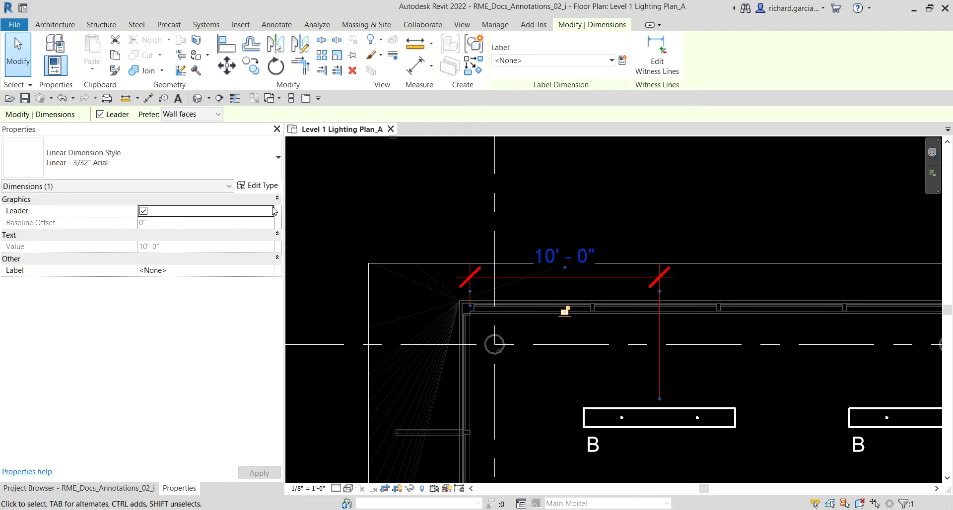
Open the dimension's Type Properties, preview Arc Length - 3/32" Arial, then return to Linear - 3/32" Arial.
click(266, 187)
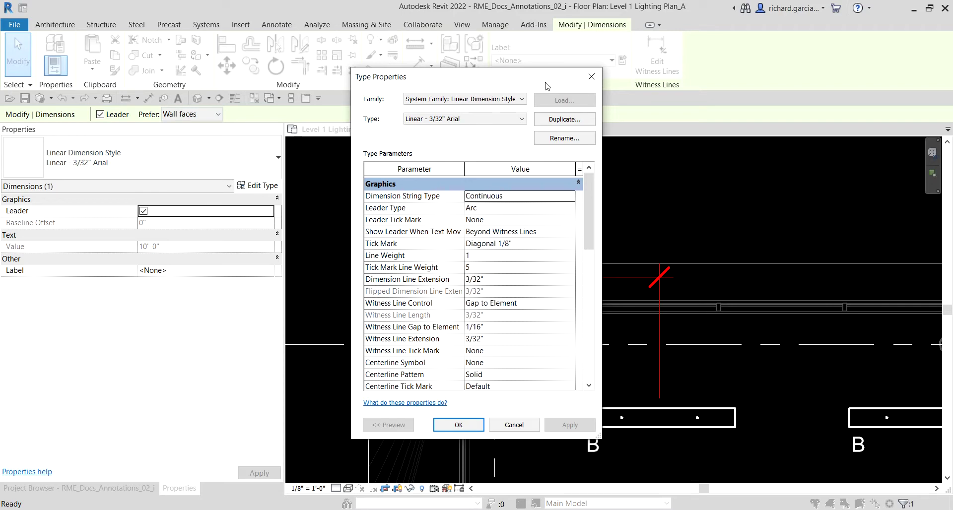
click(424, 123)
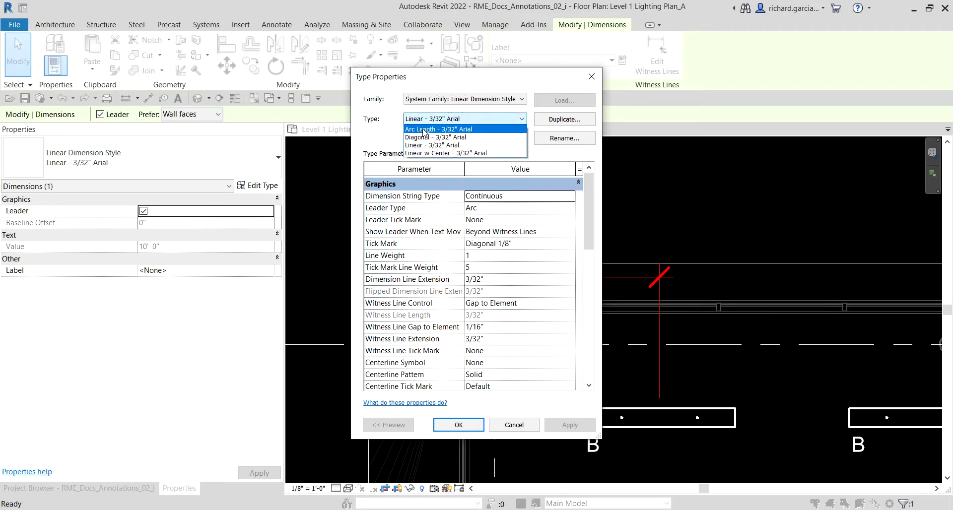
click(424, 129)
click(426, 121)
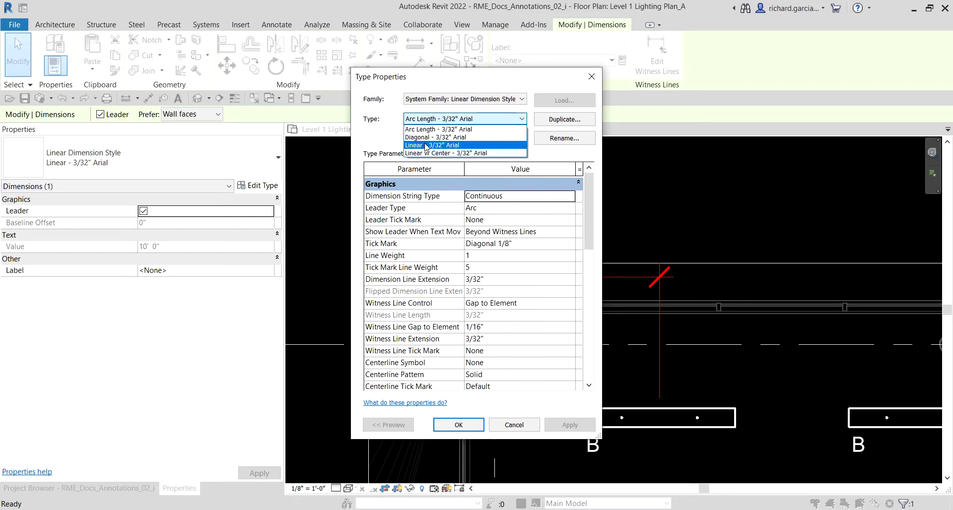
click(425, 146)
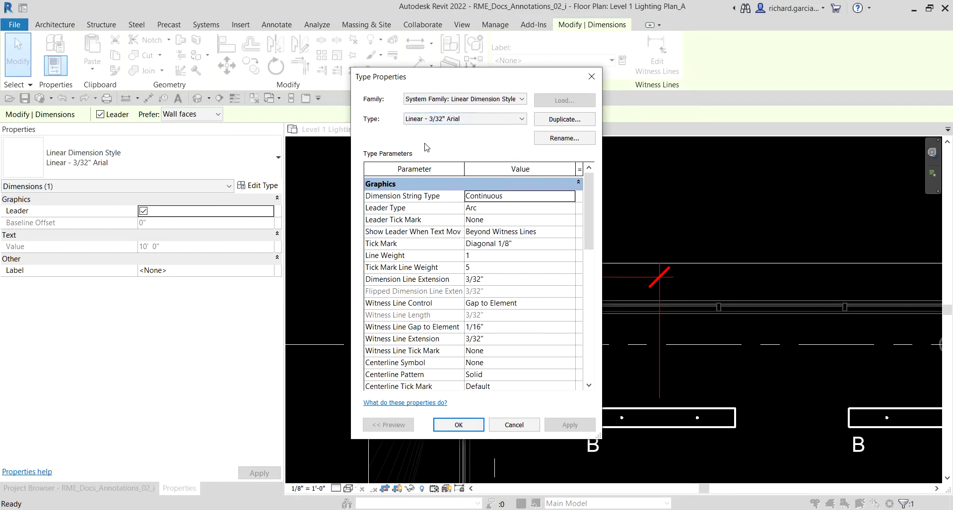
Start duplicating Linear - 3/32" Arial but dismiss the Name prompt without creating a copy.
click(557, 124)
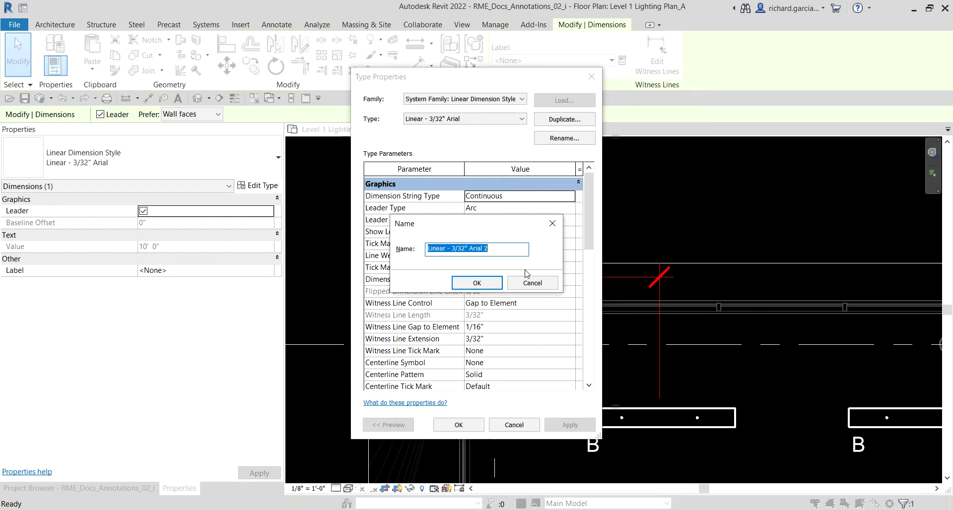
click(489, 284)
click(550, 123)
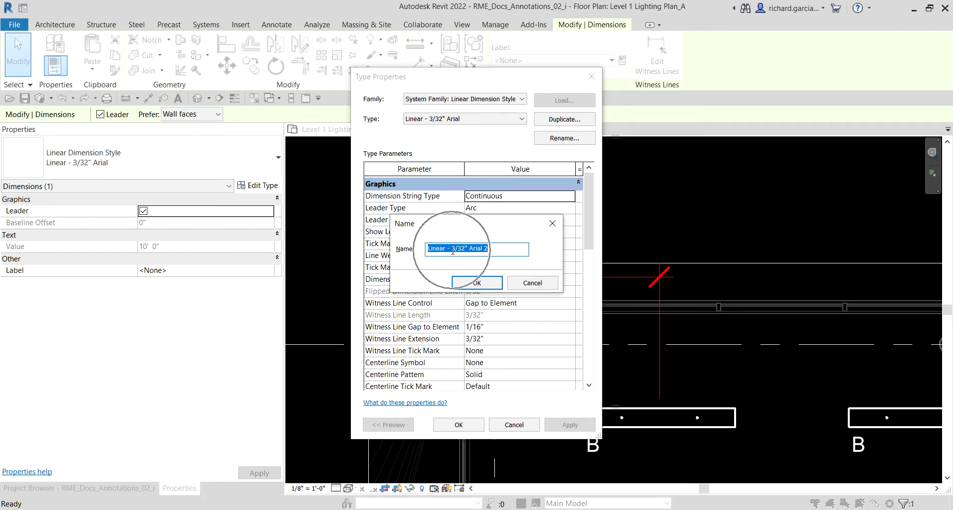
click(552, 224)
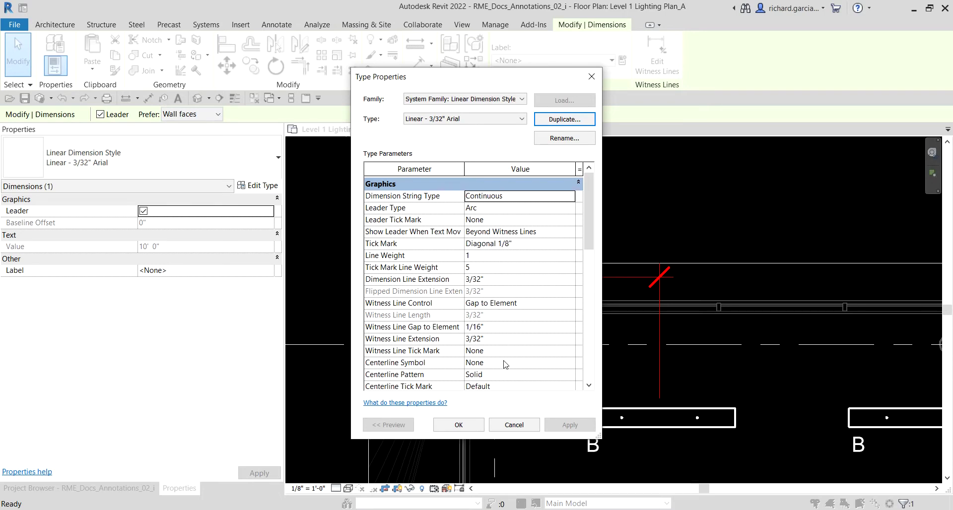
Review the Graphics, Text and Units type parameters, then cancel Type Properties unchanged.
scroll(505, 365, down, 7)
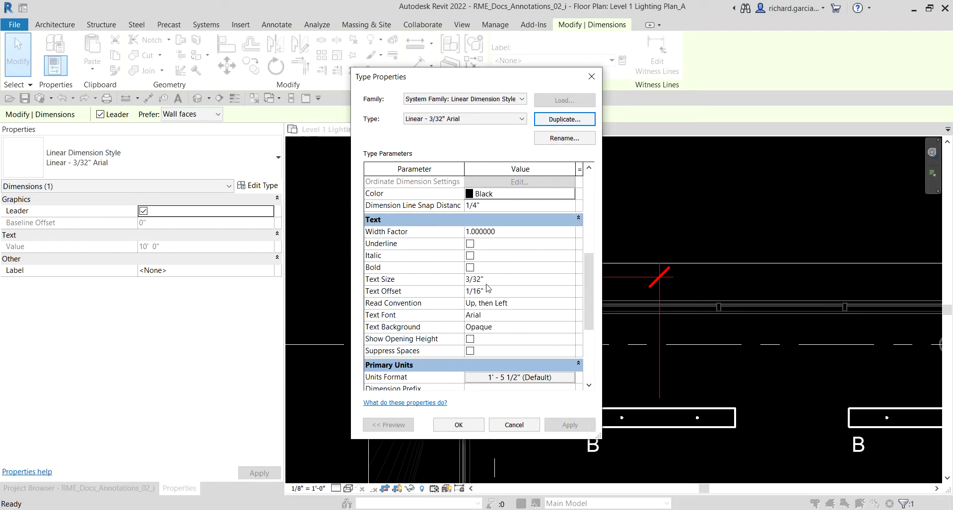
scroll(457, 325, up, 6)
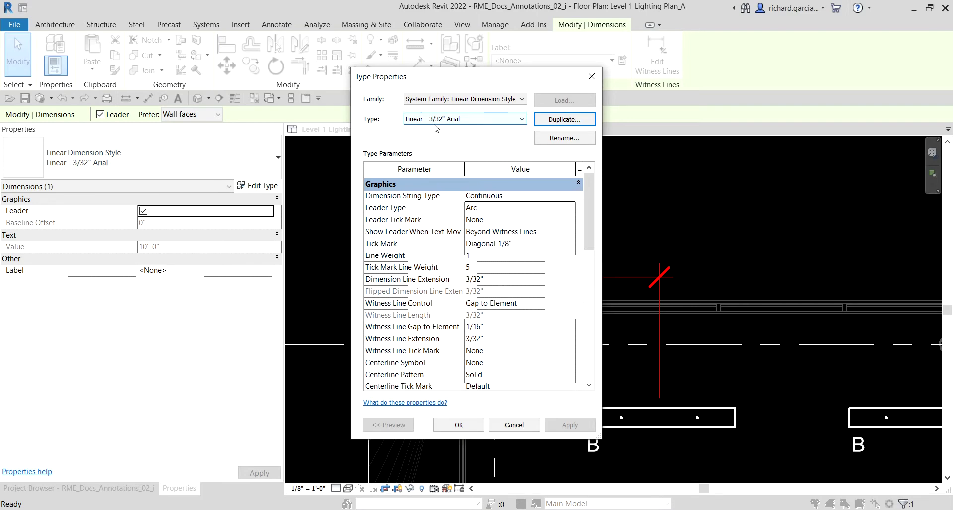
click(553, 122)
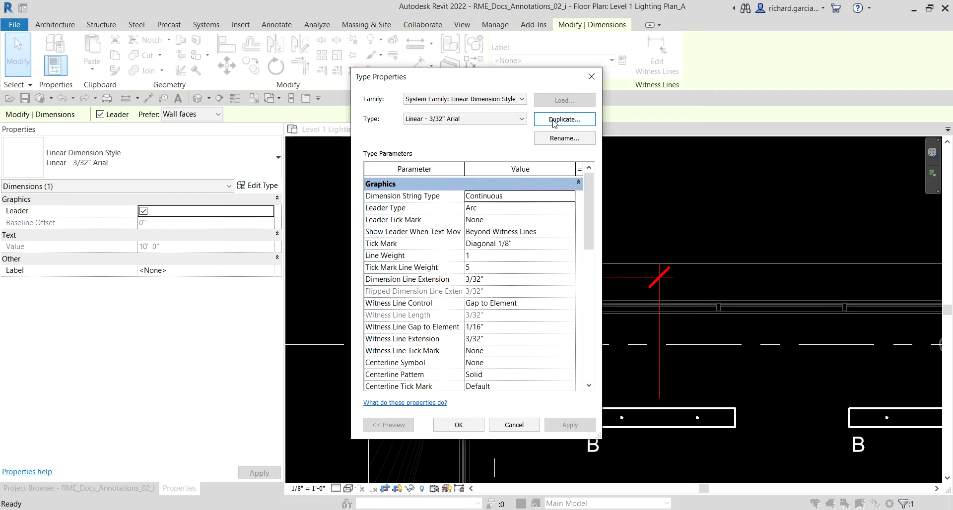
scroll(478, 318, down, 5)
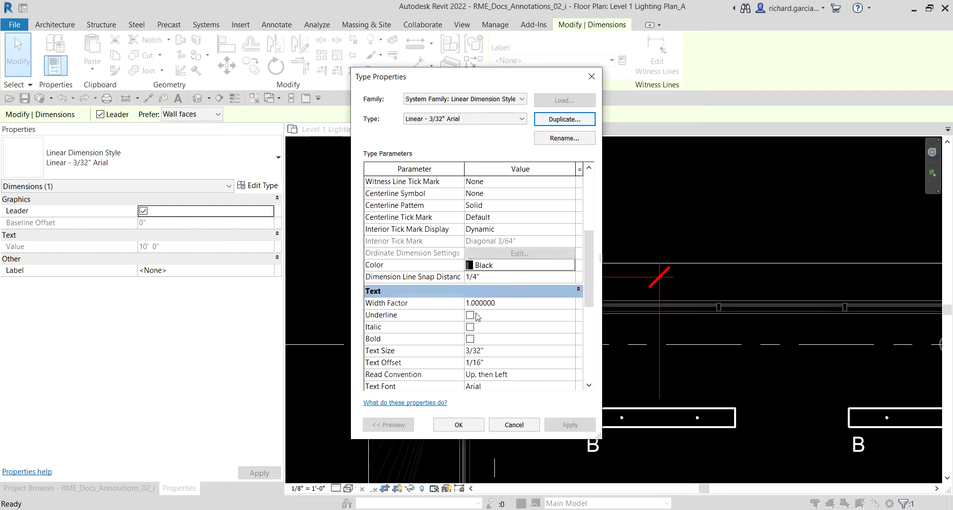
scroll(473, 313, down, 3)
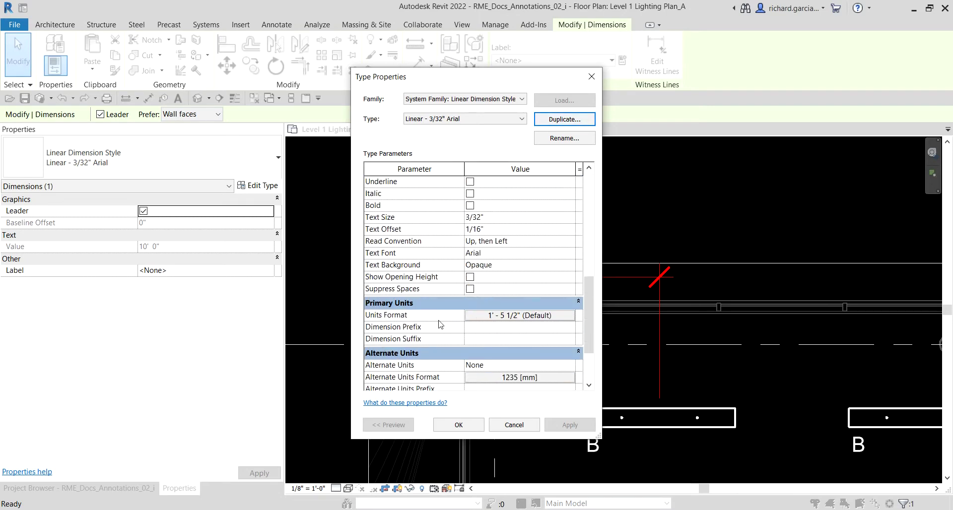
scroll(498, 302, up, 5)
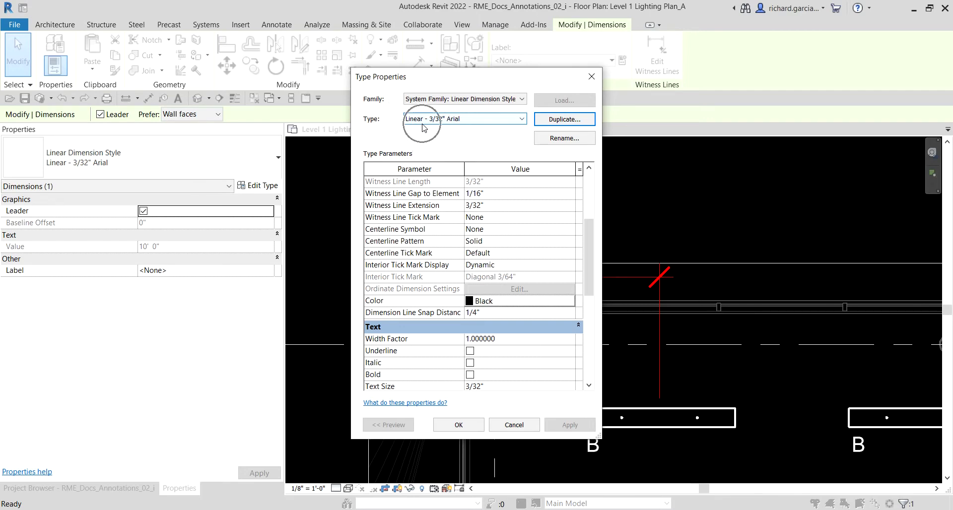
scroll(497, 318, down, 3)
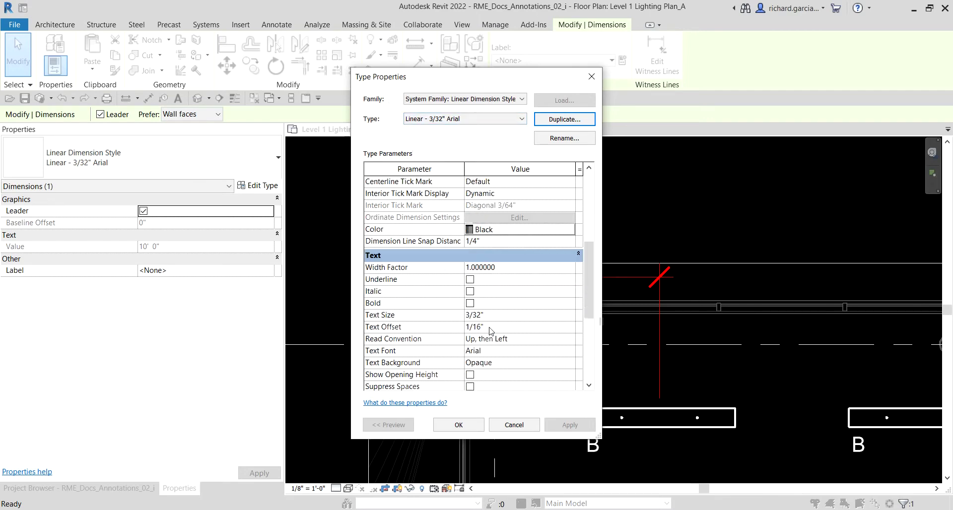
scroll(457, 306, up, 5)
scroll(461, 297, up, 1)
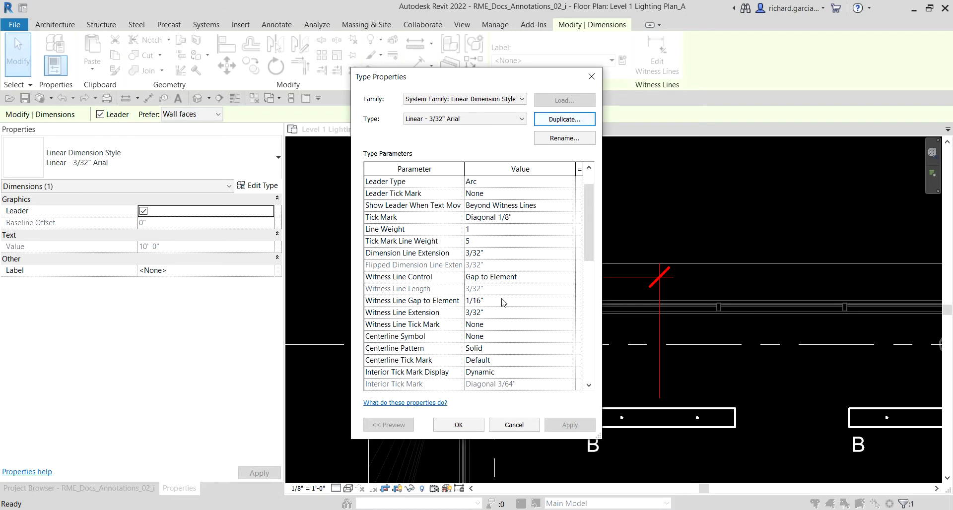
click(518, 426)
Pan to show more fixtures and select the permanent 10'-0" dimension.
click(609, 202)
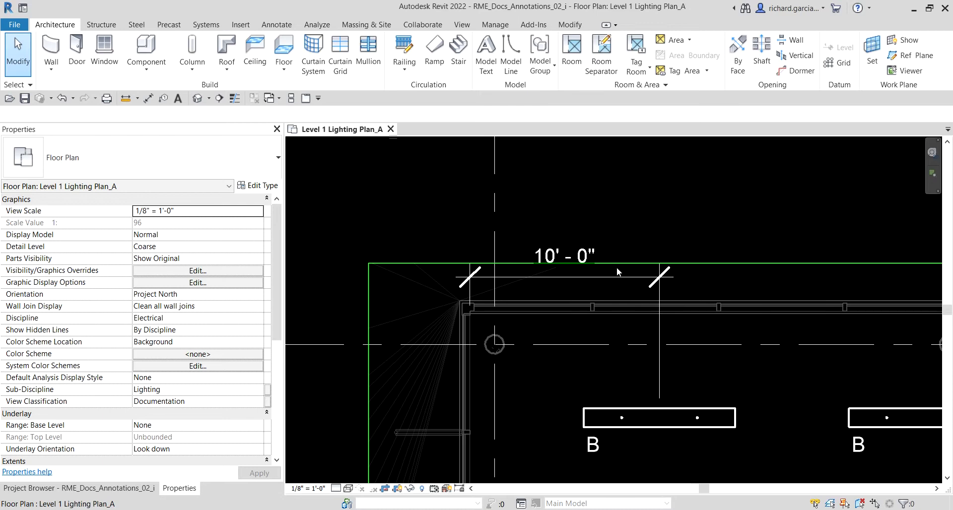
middle_drag(629, 288, 555, 286)
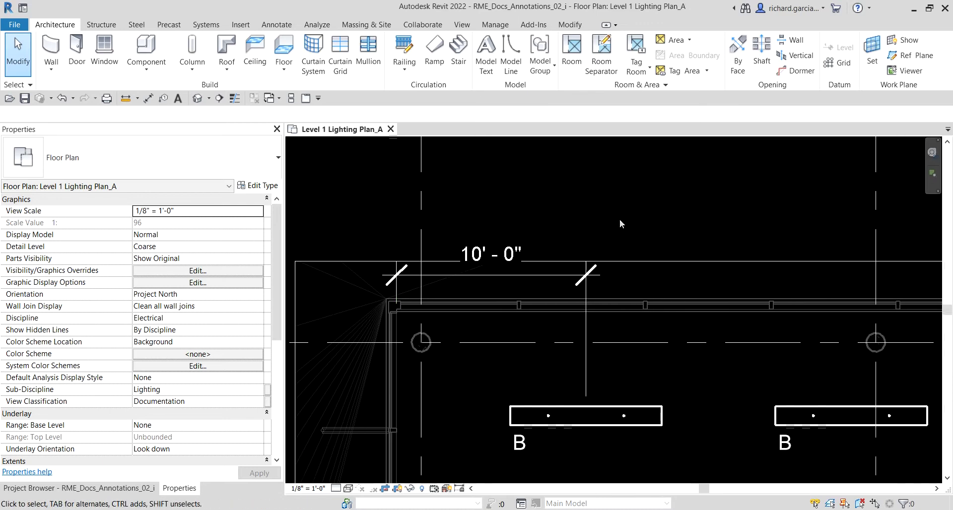
click(541, 276)
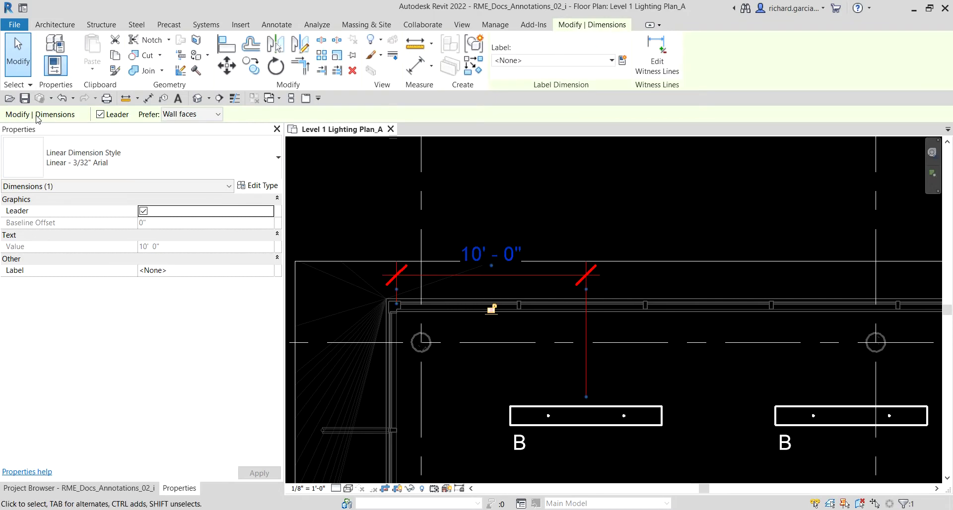
click(117, 119)
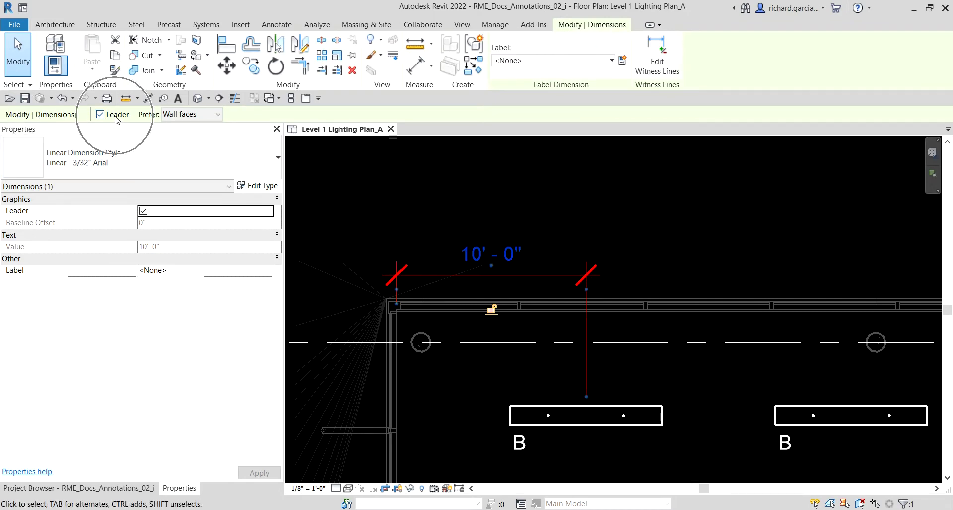
click(117, 119)
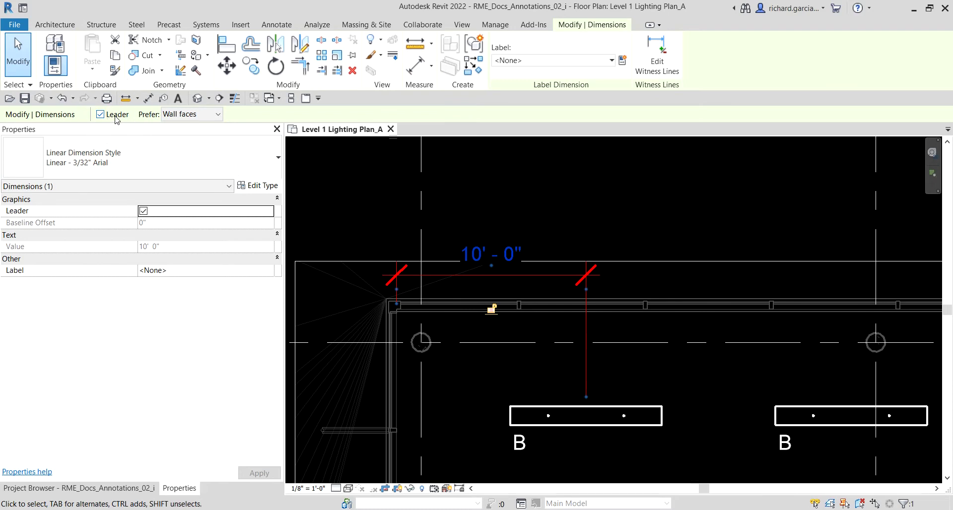
click(166, 125)
Check the Prefer wall reference options, keeping Wall faces, and start Edit Witness Lines.
click(217, 115)
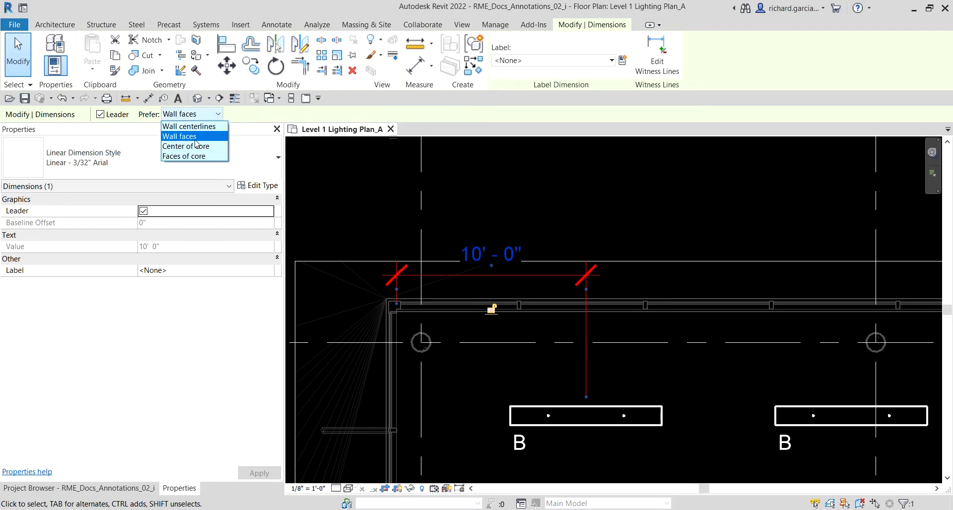
click(194, 115)
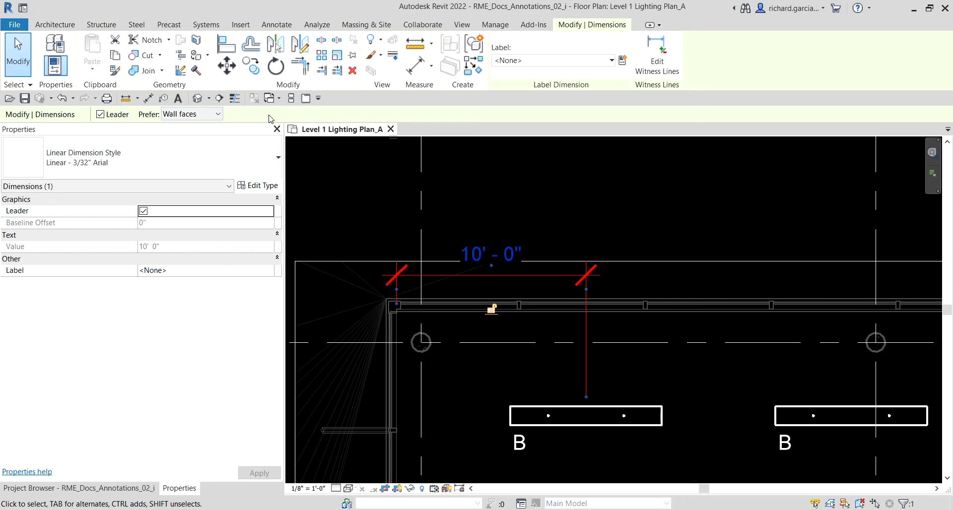
click(219, 115)
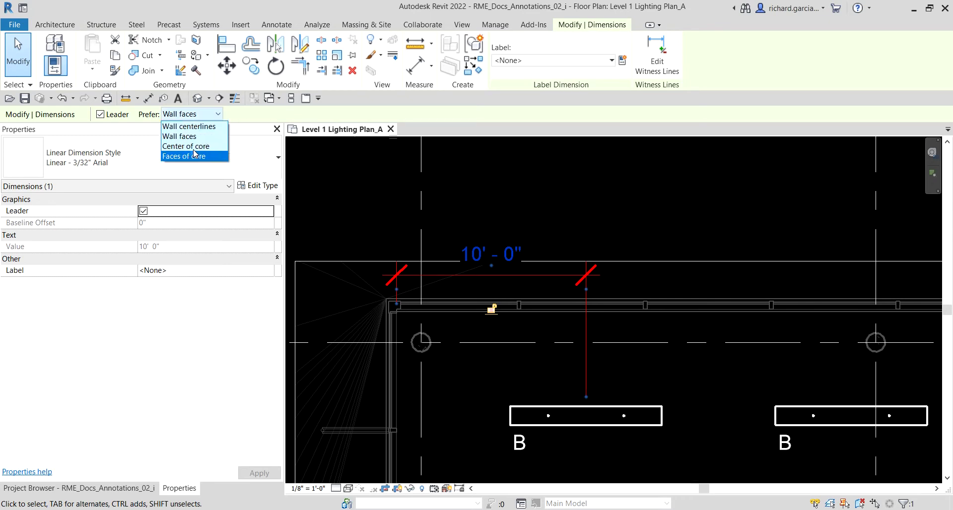
click(247, 118)
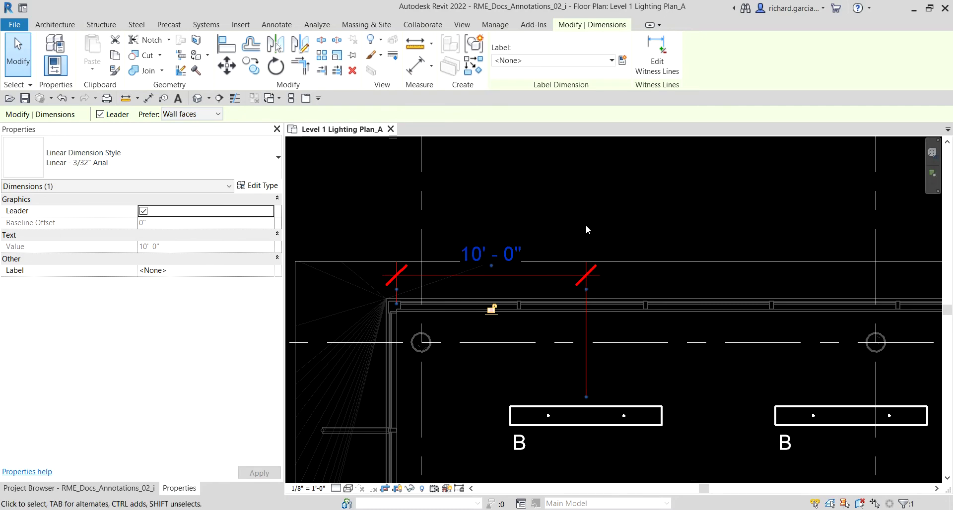
click(662, 94)
click(661, 94)
click(657, 49)
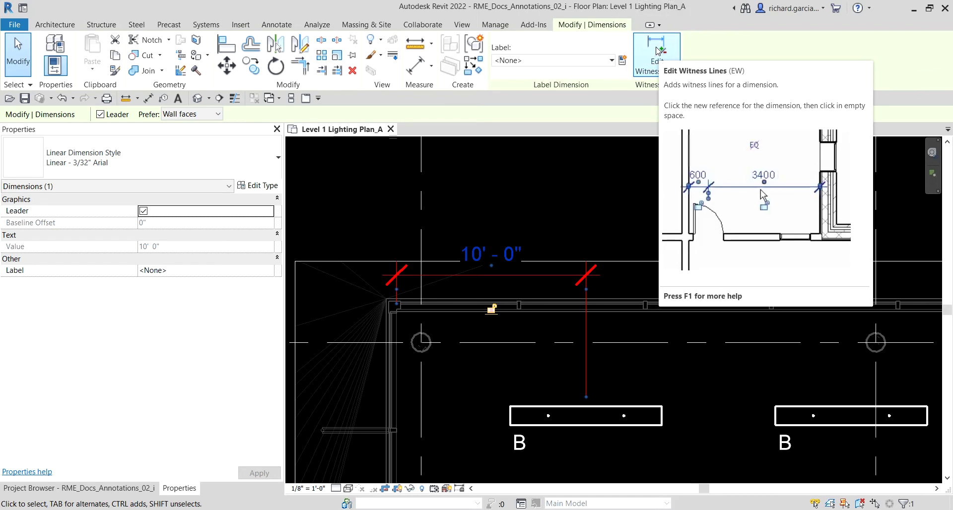
click(657, 51)
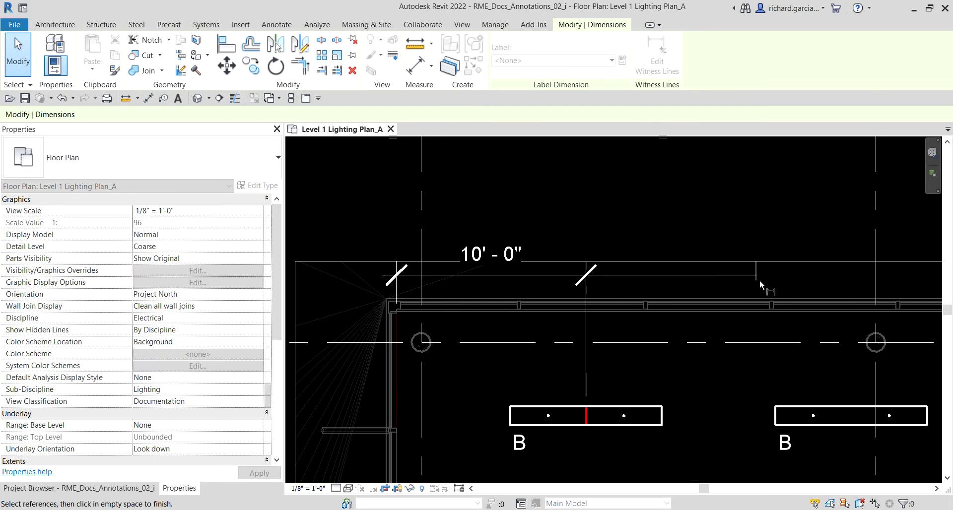
Add the second, third and fourth fixture centres, giving 14'-0", 13'-0" and 14'-0" segments.
scroll(750, 285, down, 2)
middle_drag(745, 282, 578, 253)
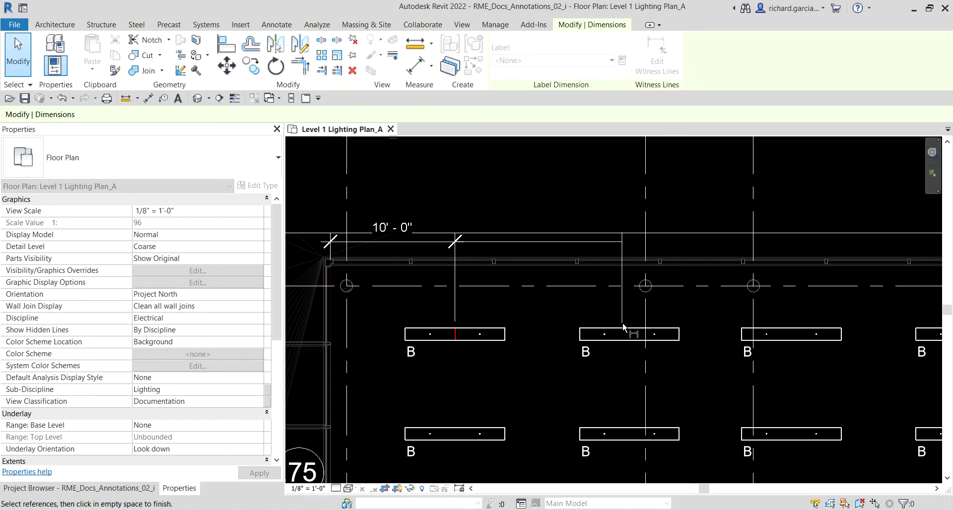
click(629, 344)
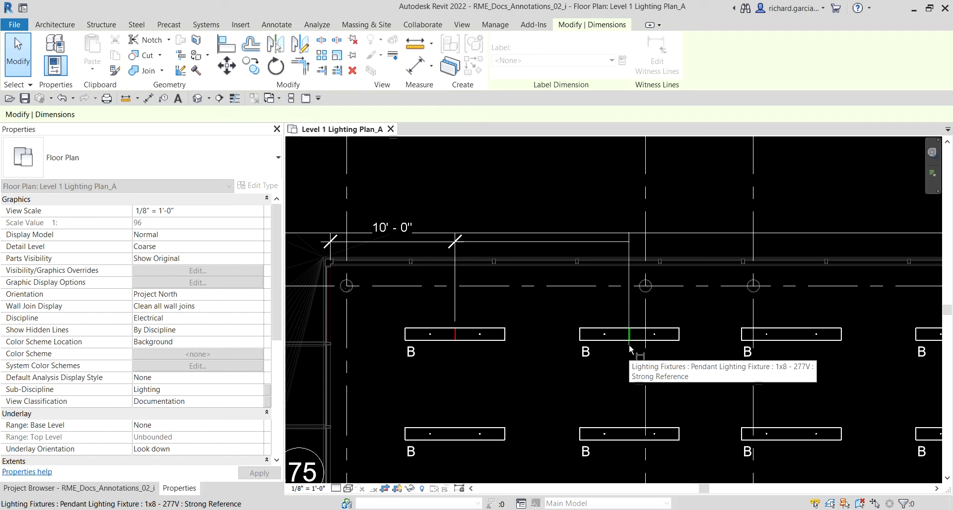
click(629, 344)
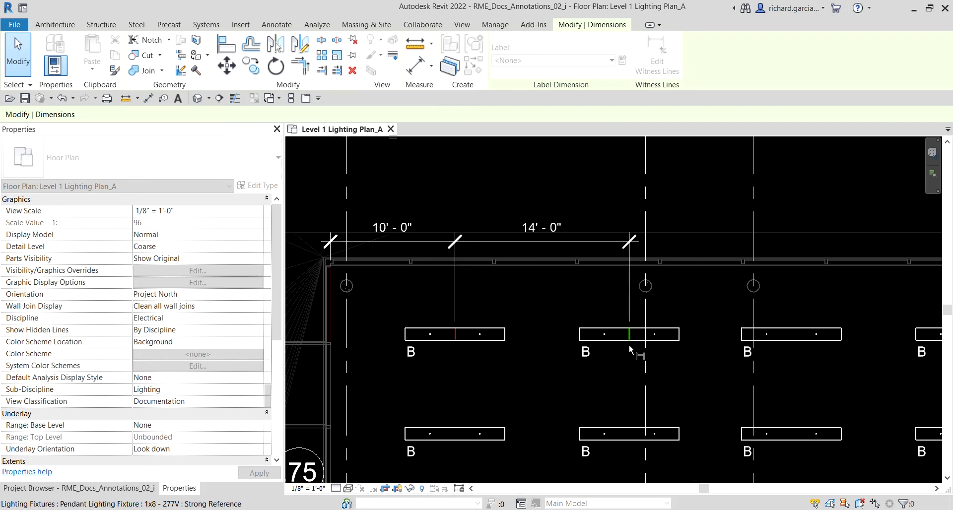
click(790, 343)
scroll(790, 344, down, 3)
scroll(683, 309, up, 3)
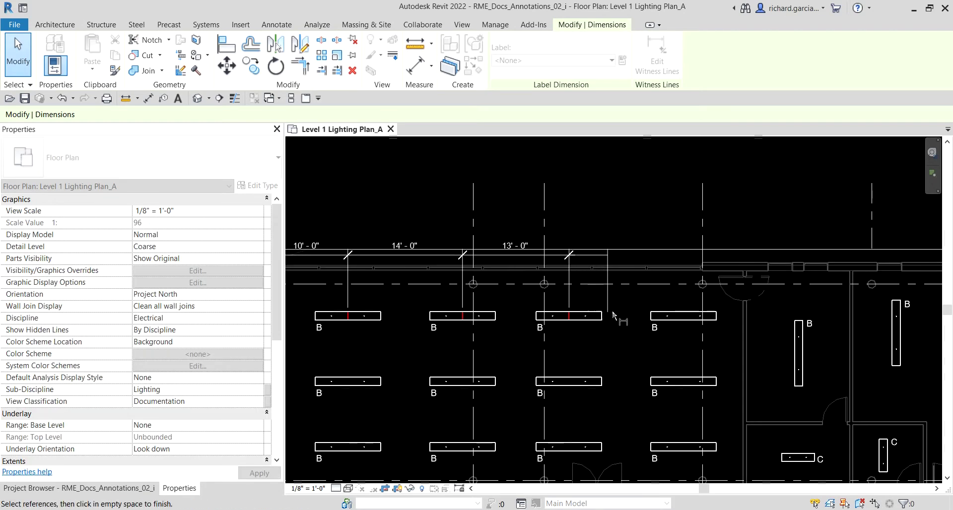
click(701, 324)
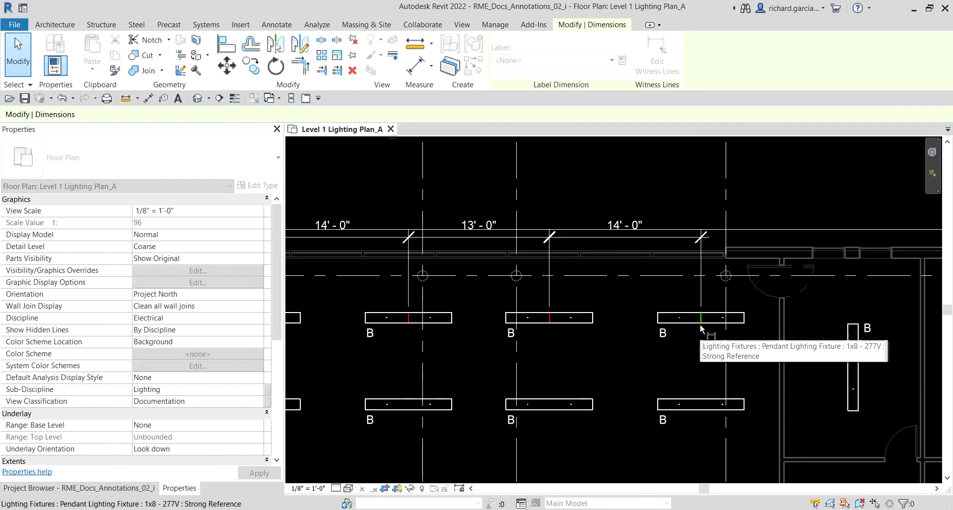
scroll(627, 318, down, 2)
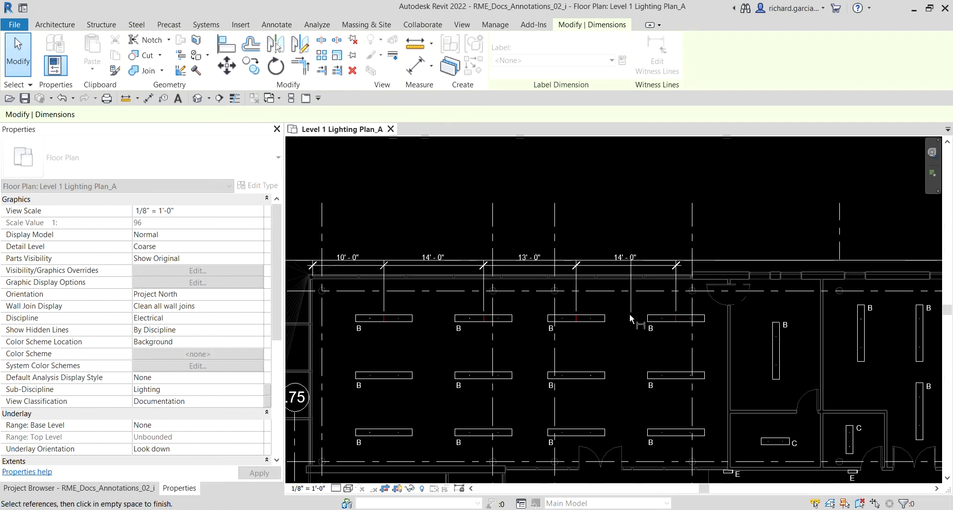
scroll(778, 228, down, 1)
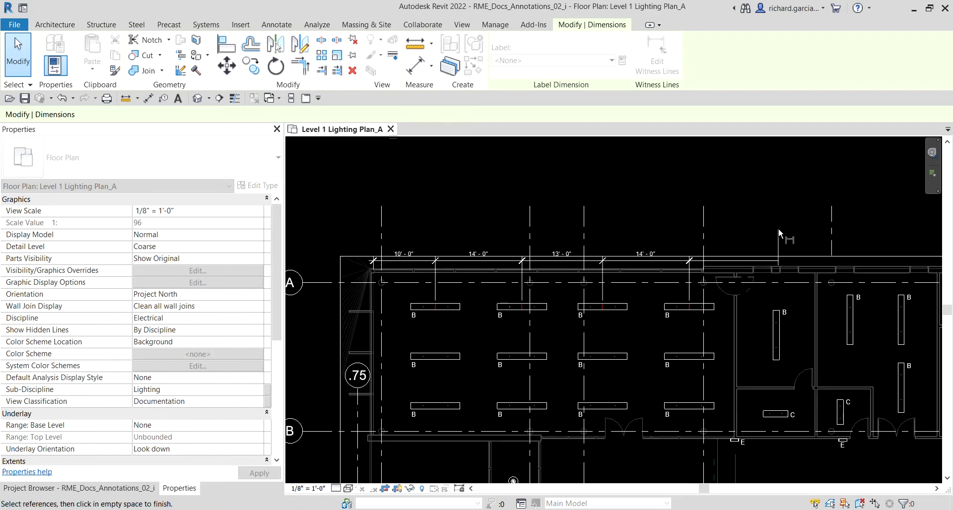
click(15, 47)
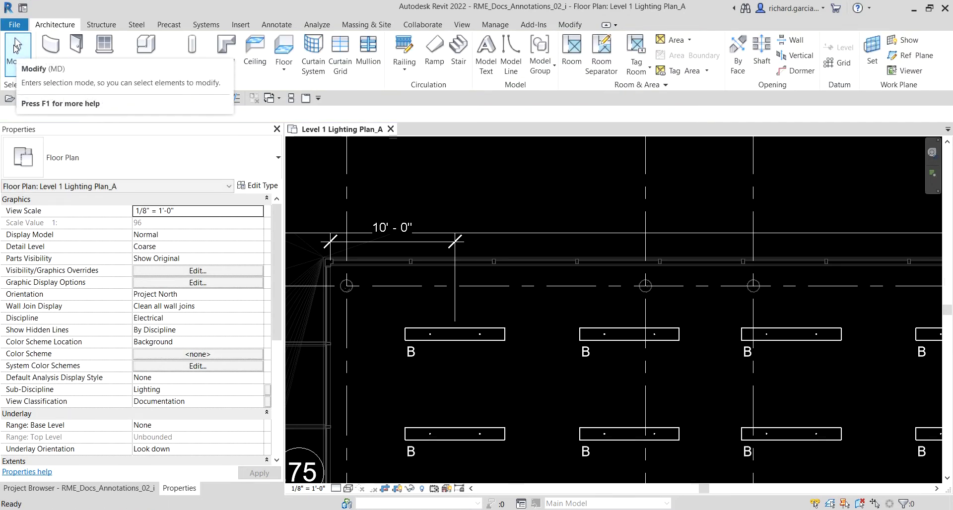
Edit the 10'-0" dimension's witness lines to chain through the second, third and fourth fixture centres.
scroll(563, 199, down, 1)
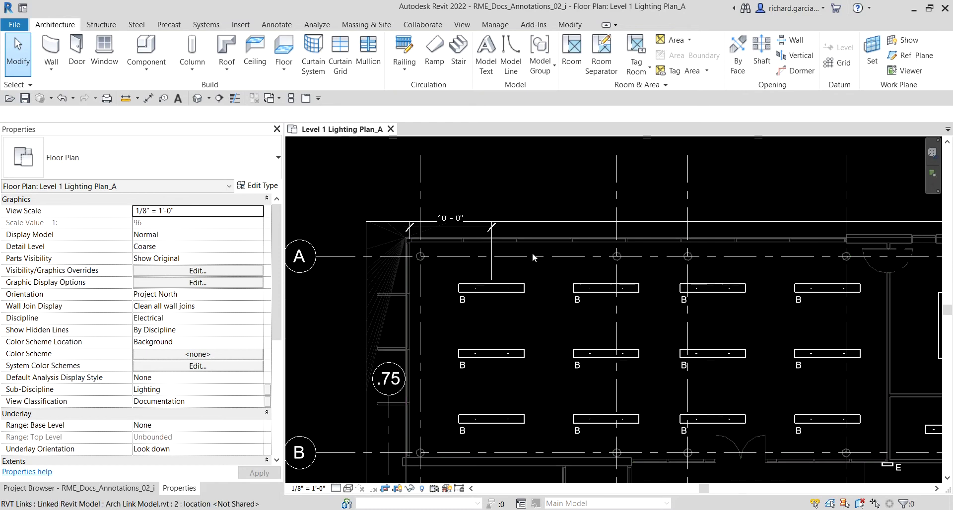
scroll(532, 257, up, 3)
click(385, 213)
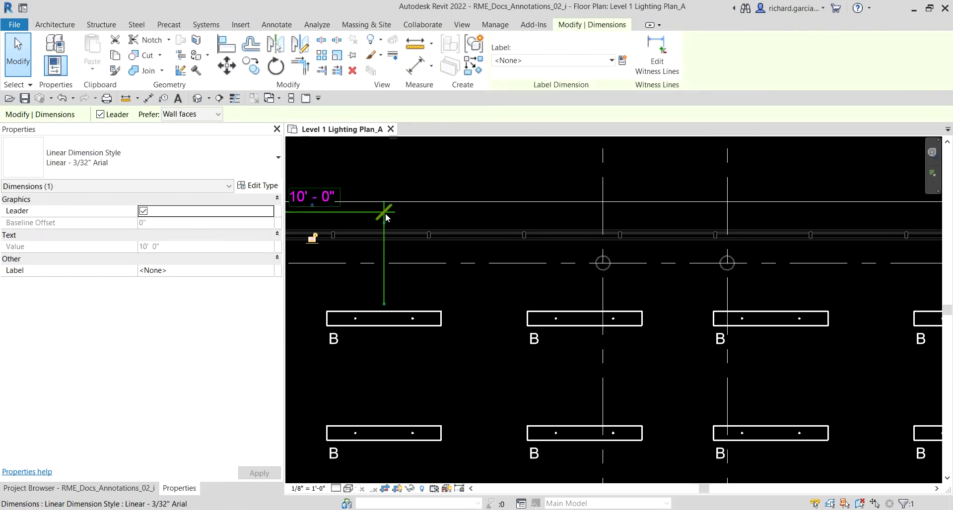
click(658, 41)
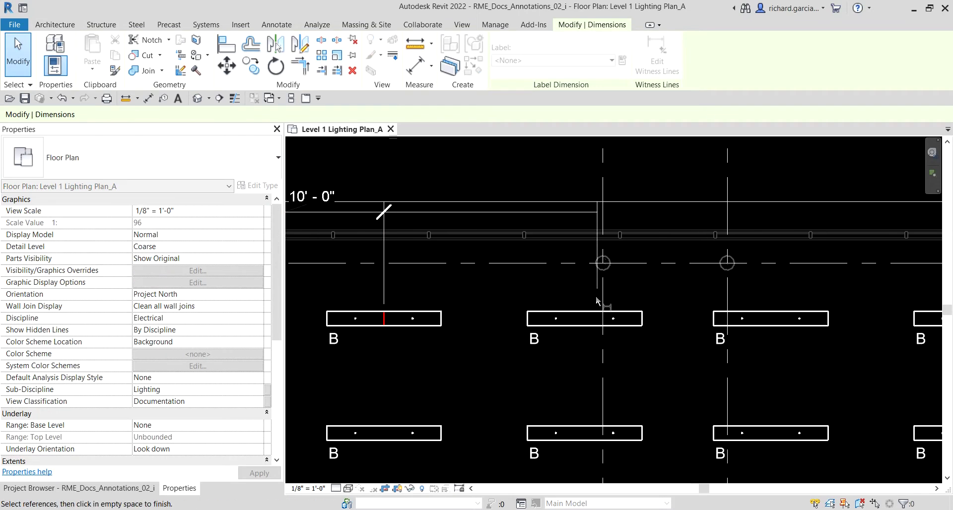
click(584, 325)
click(770, 328)
scroll(772, 330, down, 1)
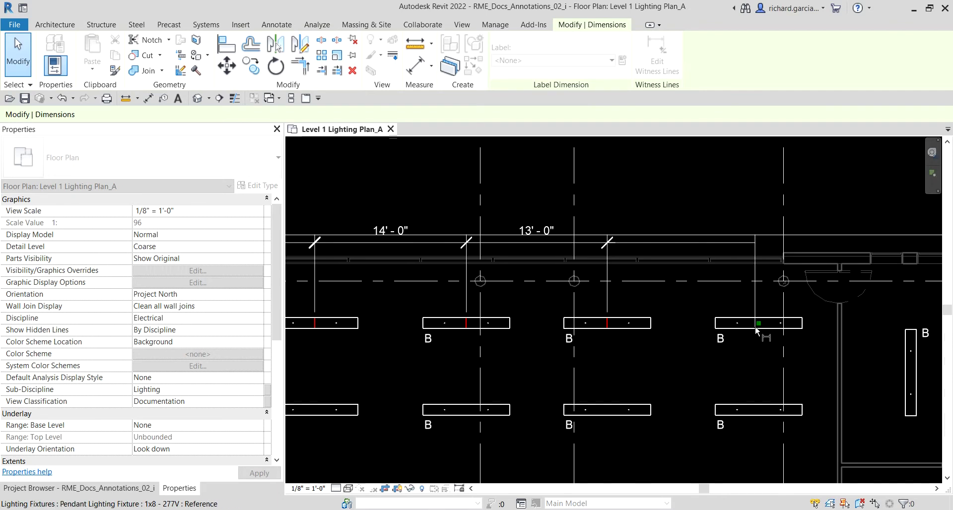
click(758, 331)
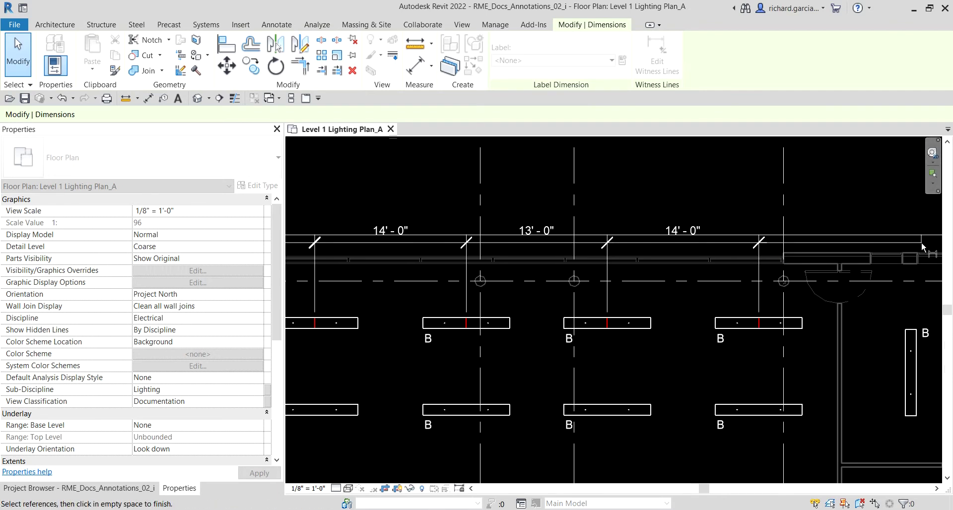
key(ctrl)
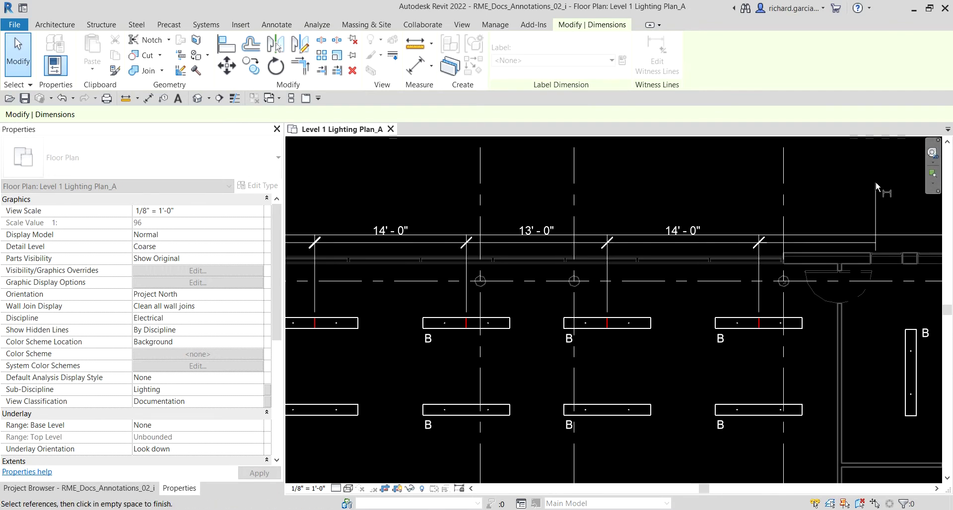
click(875, 181)
scroll(875, 180, down, 2)
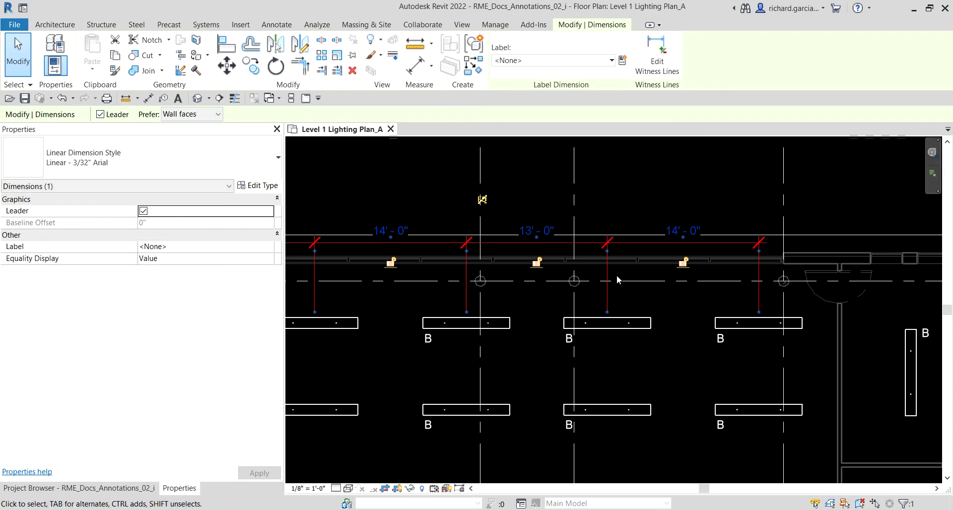
click(18, 55)
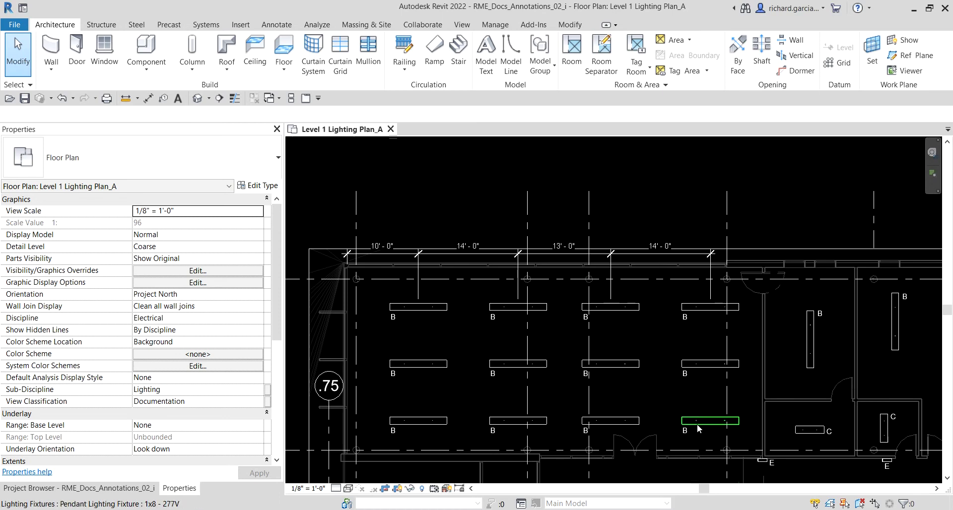
Dimension the middle row's first B fixture 10'-0" from the left wall and make it permanent.
middle_drag(616, 397, 644, 356)
scroll(456, 318, up, 1)
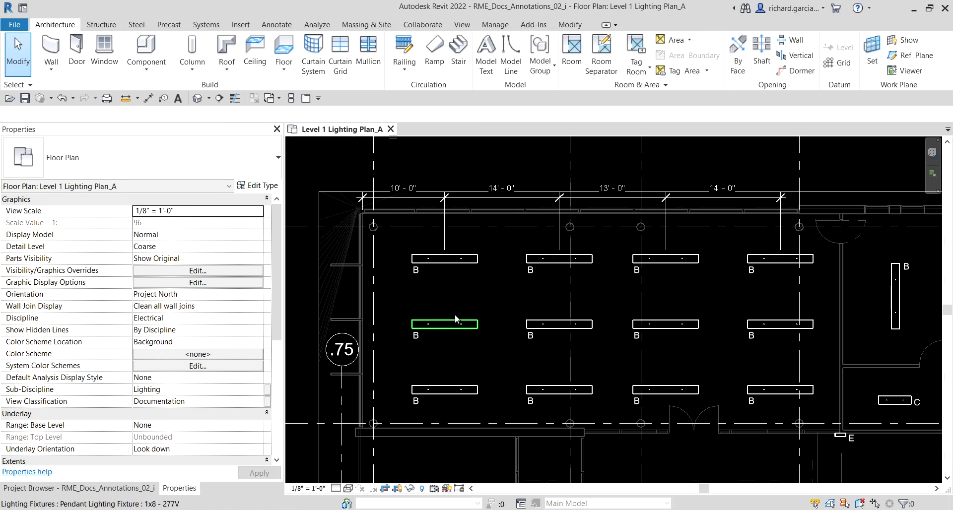
click(433, 323)
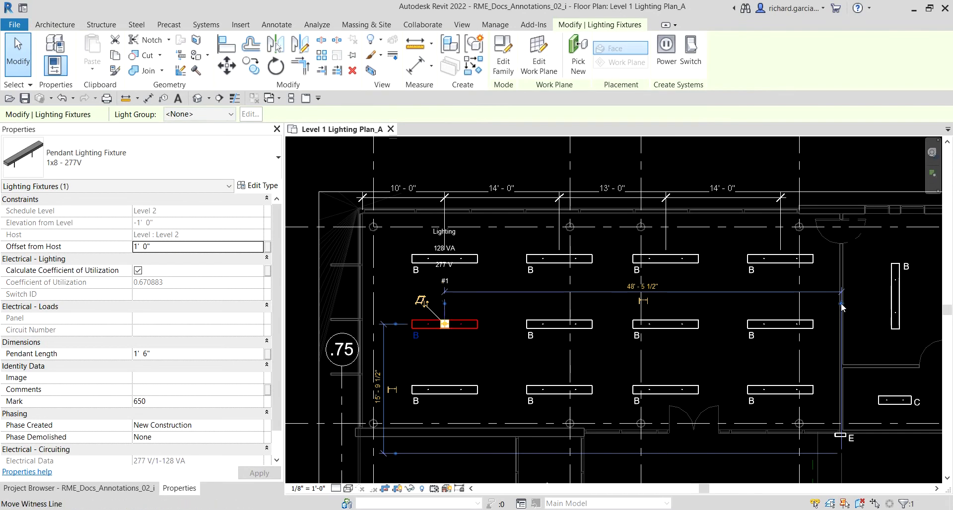
drag(841, 304, 814, 311)
scroll(364, 310, up, 4)
drag(383, 310, 355, 296)
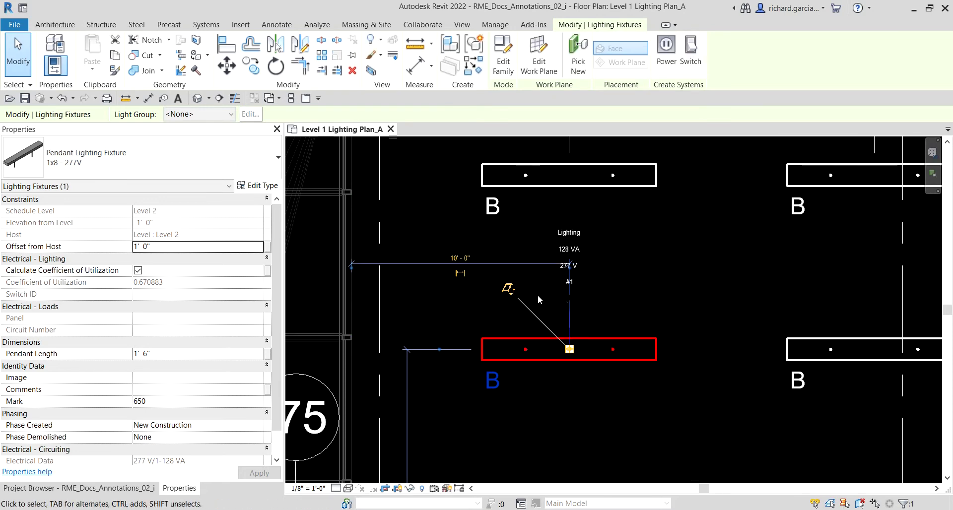
click(459, 273)
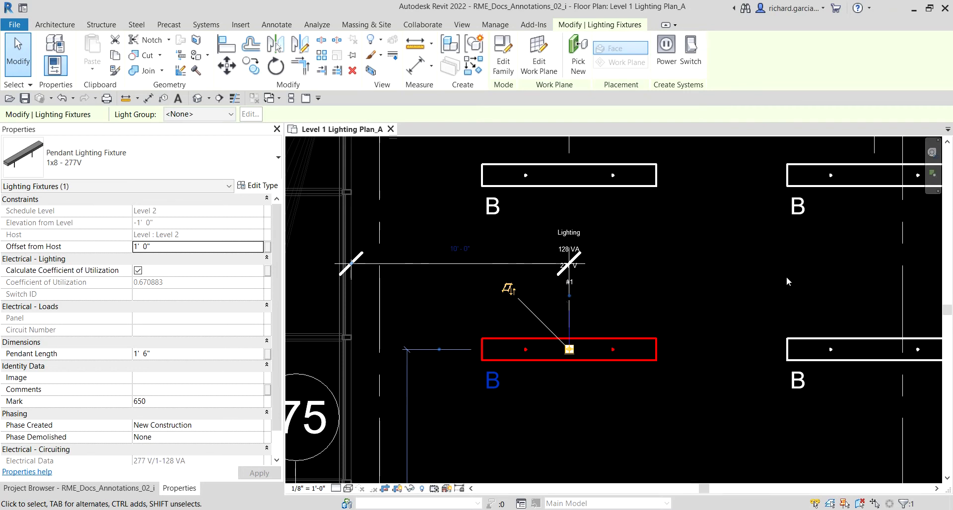
Select the middle-row 10'-0" dimension and start editing its witness lines.
key(Escape)
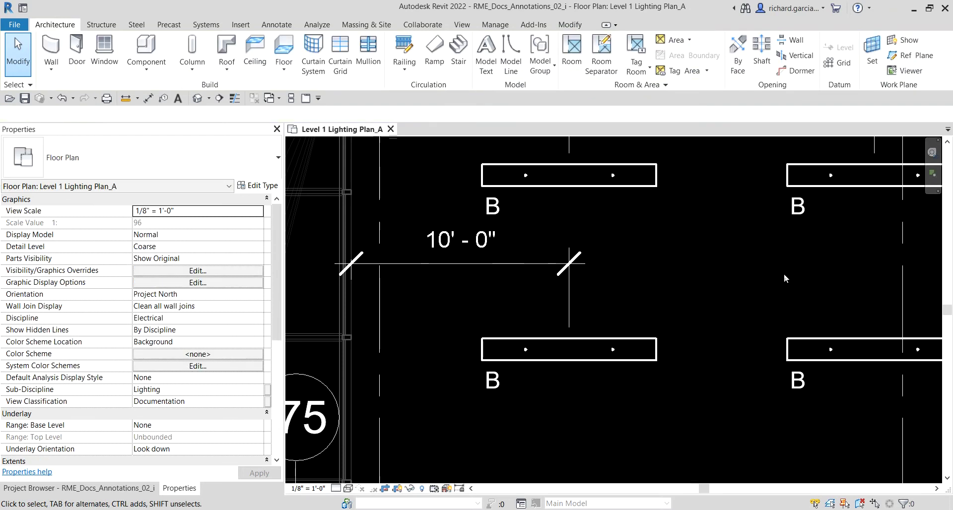
click(572, 249)
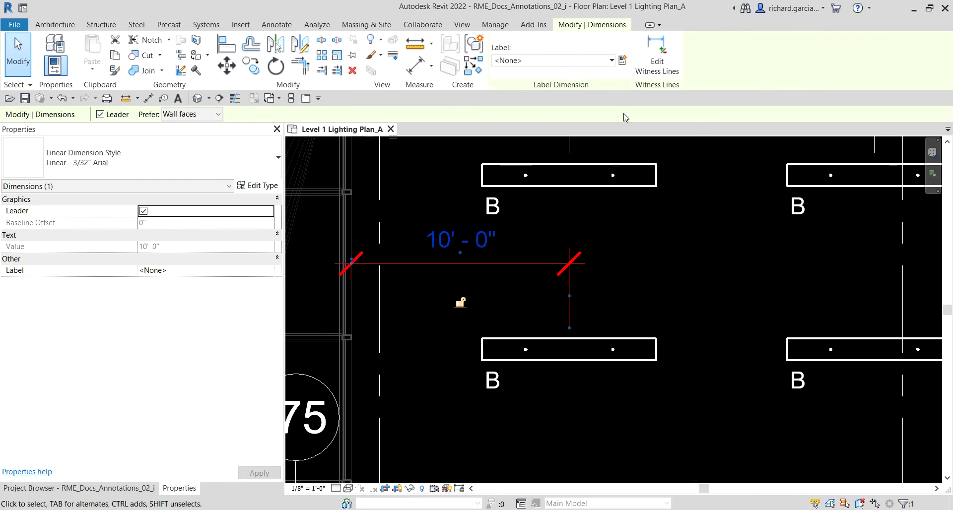
click(656, 52)
scroll(681, 252, down, 2)
scroll(685, 259, down, 2)
scroll(588, 326, up, 3)
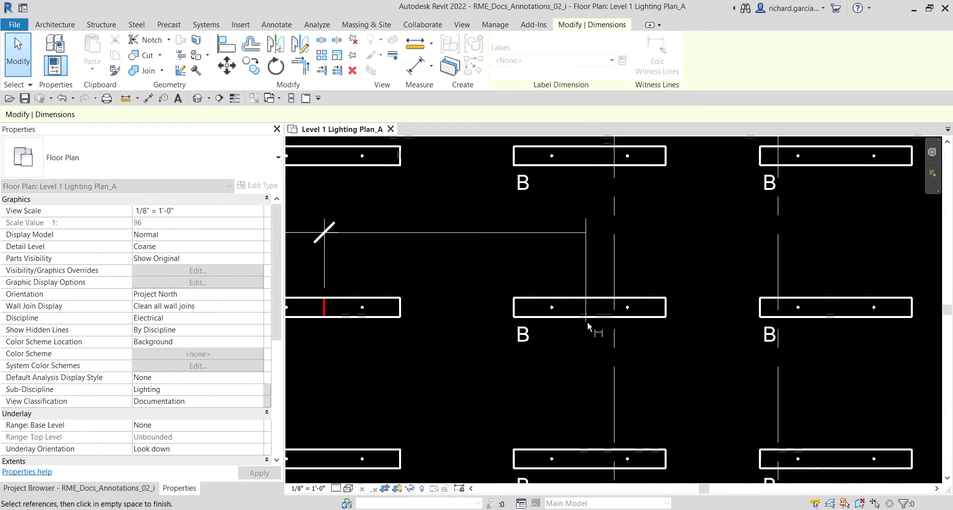
Extend it through the next three fixture centres, adding 14'-0", 13'-0" and 14'-0" segments.
click(588, 320)
click(837, 317)
scroll(837, 317, down, 3)
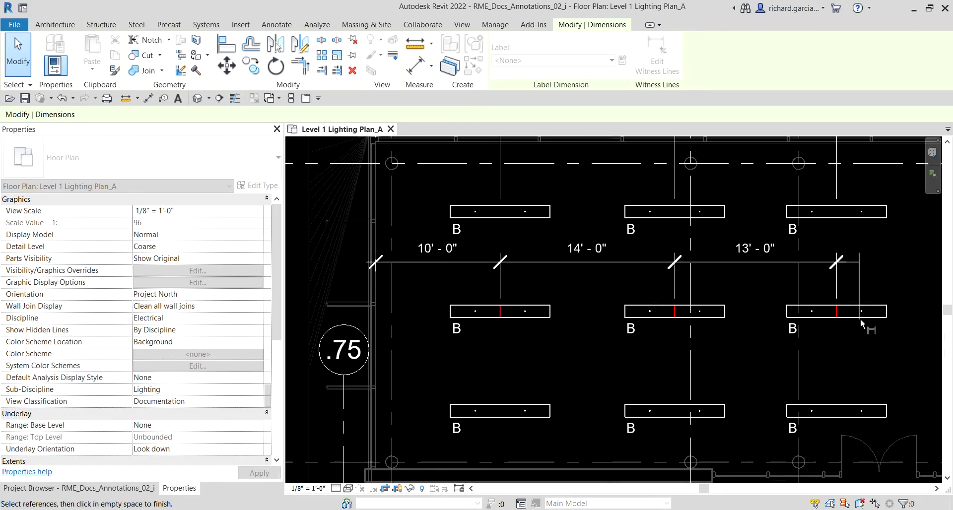
scroll(742, 325, up, 2)
click(737, 320)
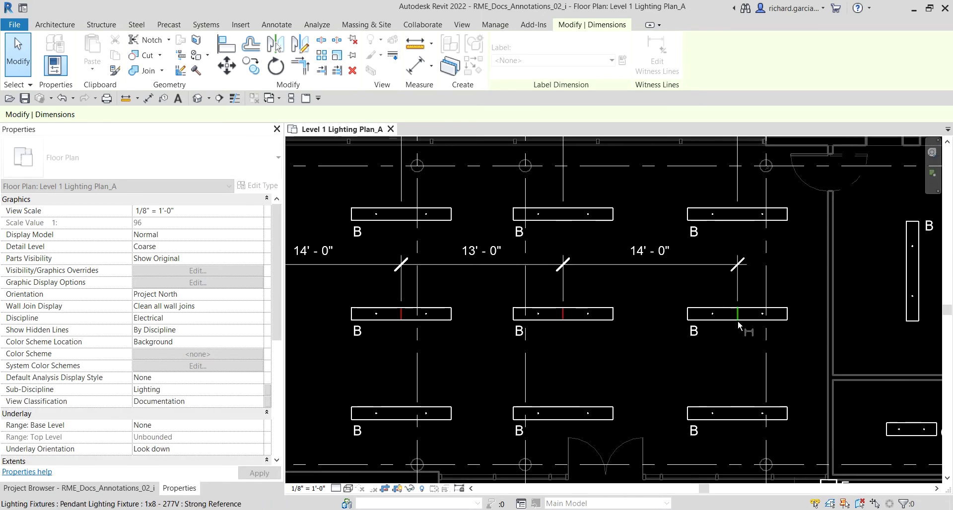
click(883, 328)
scroll(655, 332, down, 2)
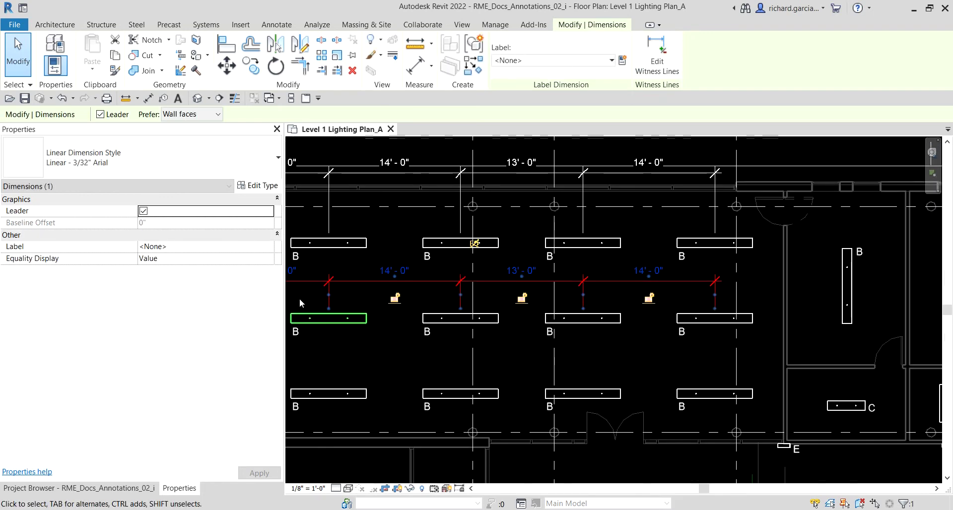
Clear the selection, pan to the left wall, and start aligned dimensions in Linear - 3/32" Arial style.
click(18, 55)
scroll(471, 228, down, 1)
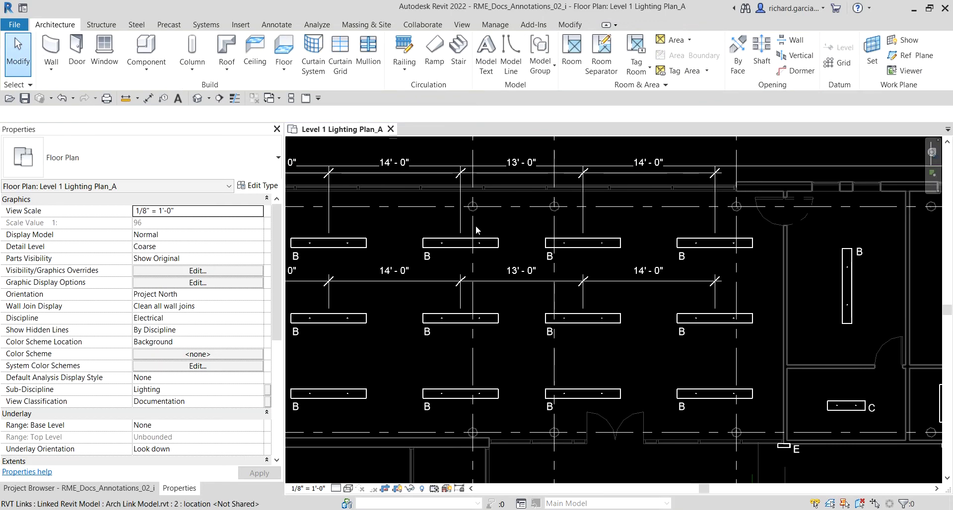
middle_drag(415, 234, 544, 223)
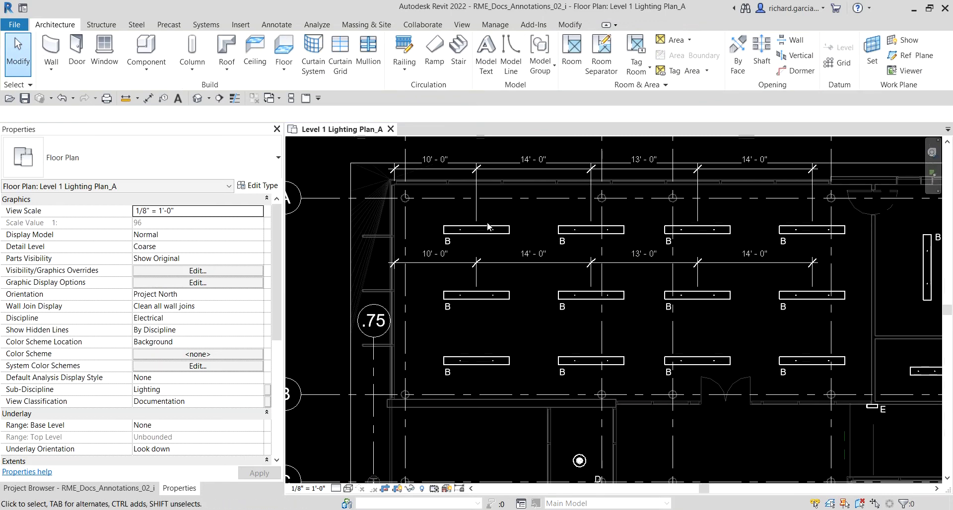
click(147, 99)
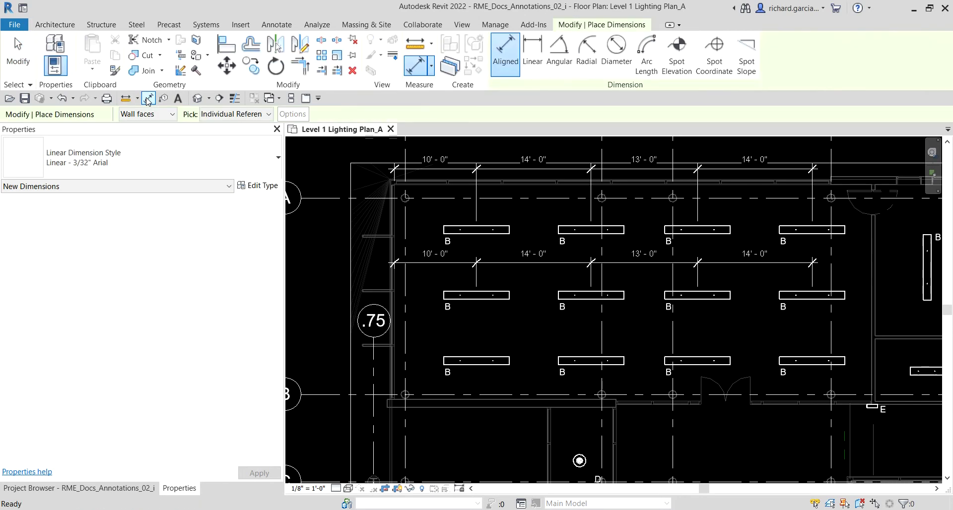
click(150, 166)
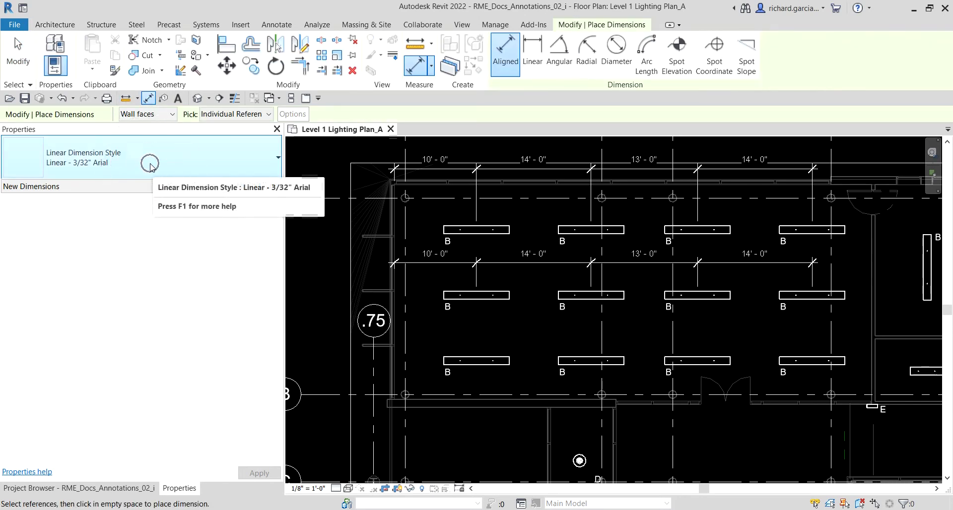
click(151, 166)
click(151, 166)
click(151, 167)
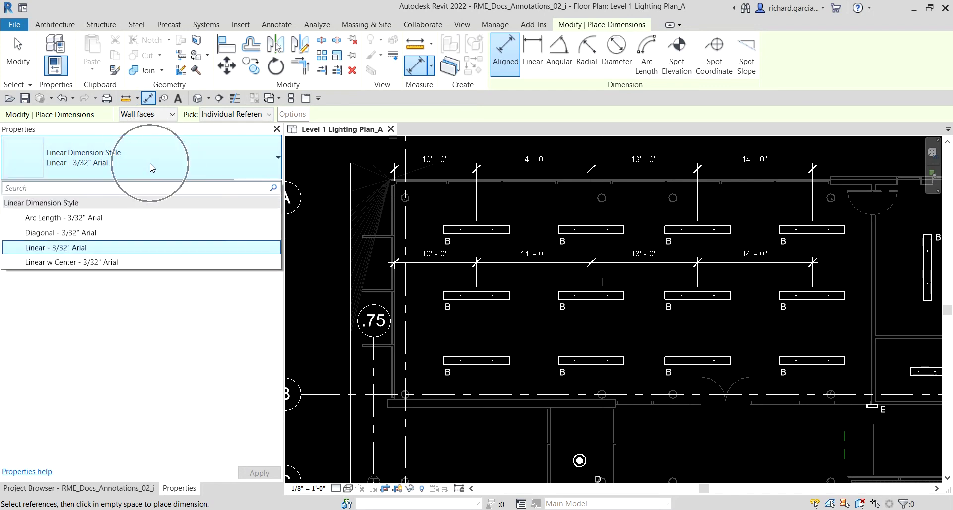
click(95, 167)
Dimension from the curtain-wall mullion through the bottom-row B fixture centres, placing the string above them.
scroll(421, 372, up, 5)
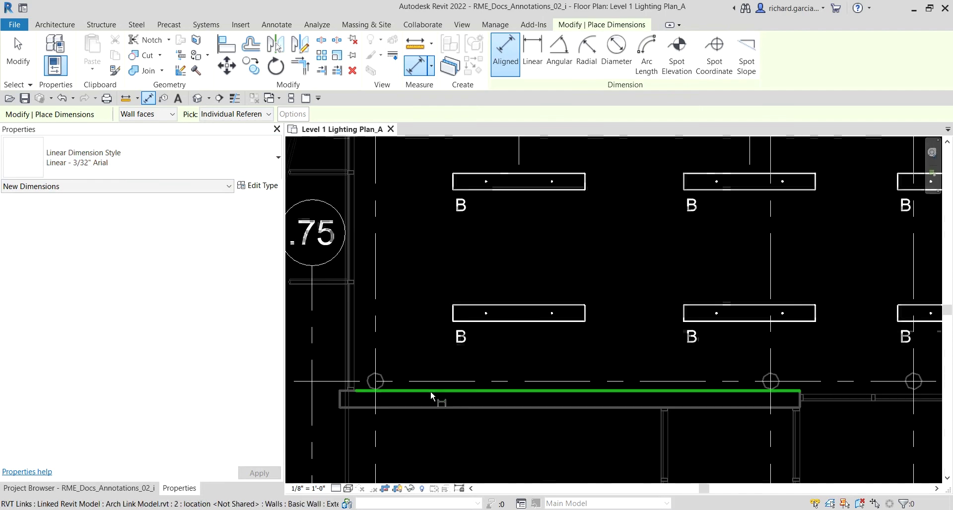
click(338, 312)
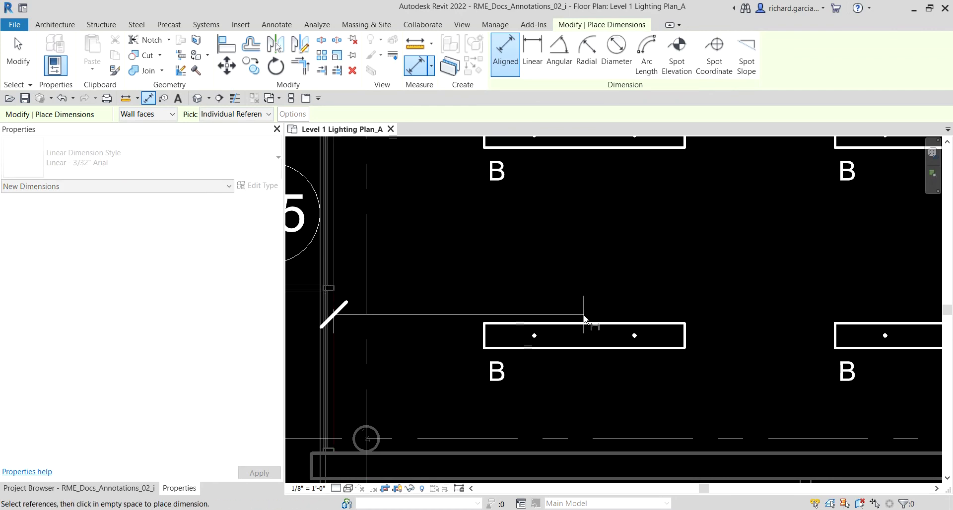
click(588, 331)
scroll(645, 300, down, 2)
middle_drag(644, 300, 442, 313)
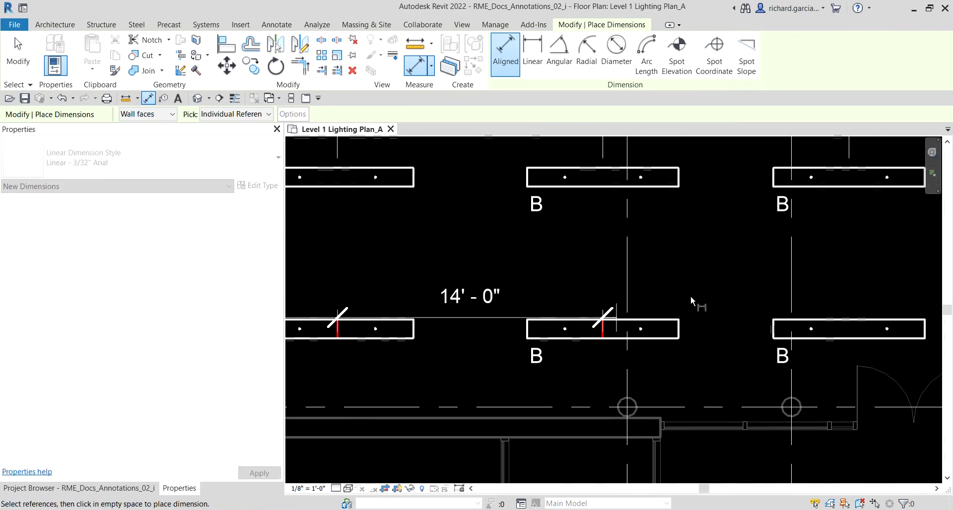
scroll(659, 308, up, 2)
scroll(622, 323, down, 2)
click(628, 334)
middle_drag(697, 304, 345, 260)
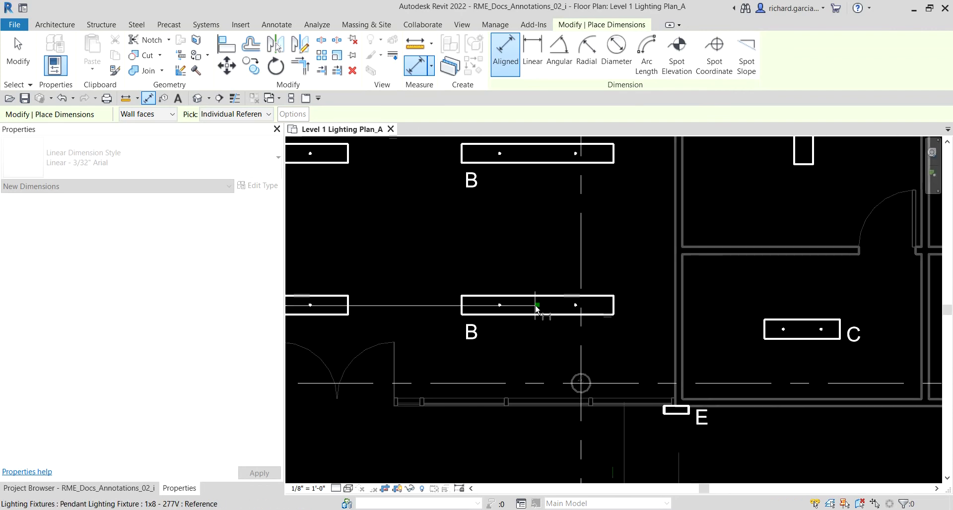
scroll(556, 270, down, 4)
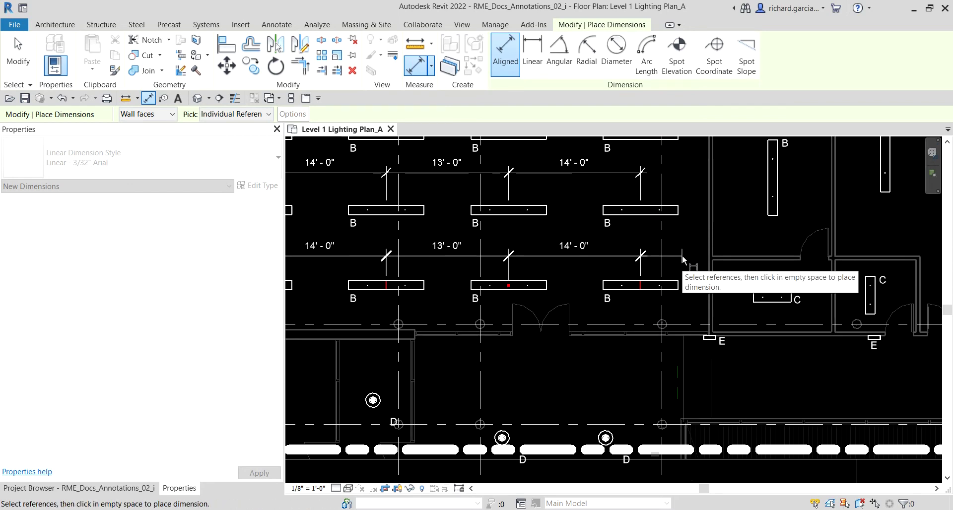
click(682, 255)
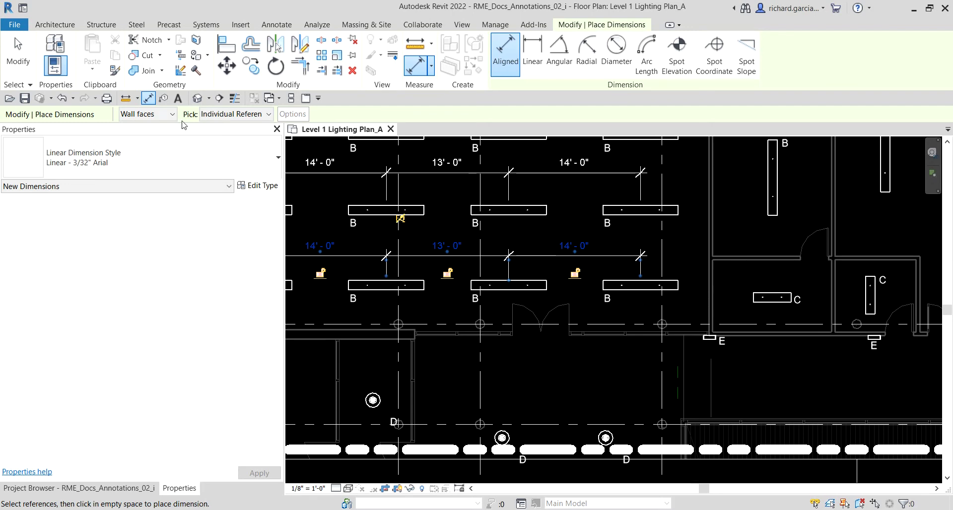
click(19, 52)
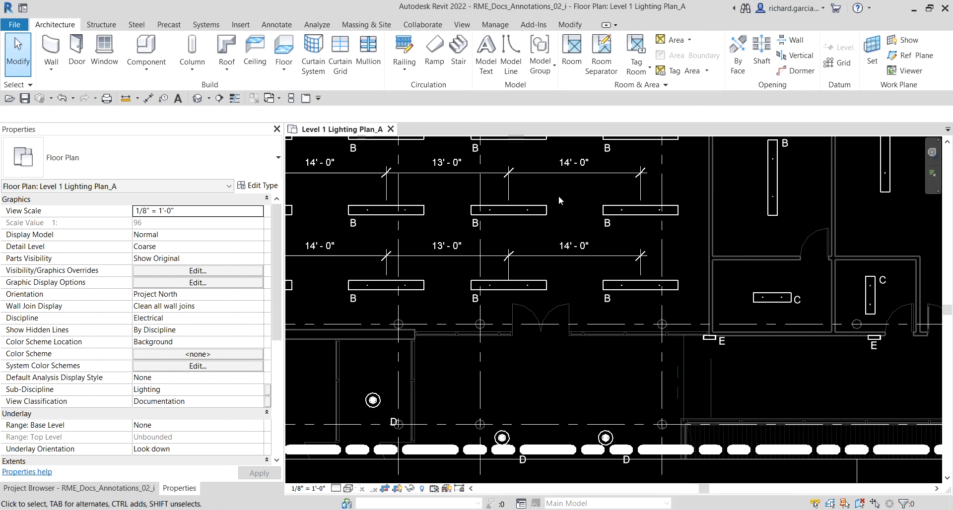
Select the bottom-row dimension string and lock its 13'-0" segment with the padlock.
scroll(576, 233, down, 2)
middle_drag(550, 283, 592, 272)
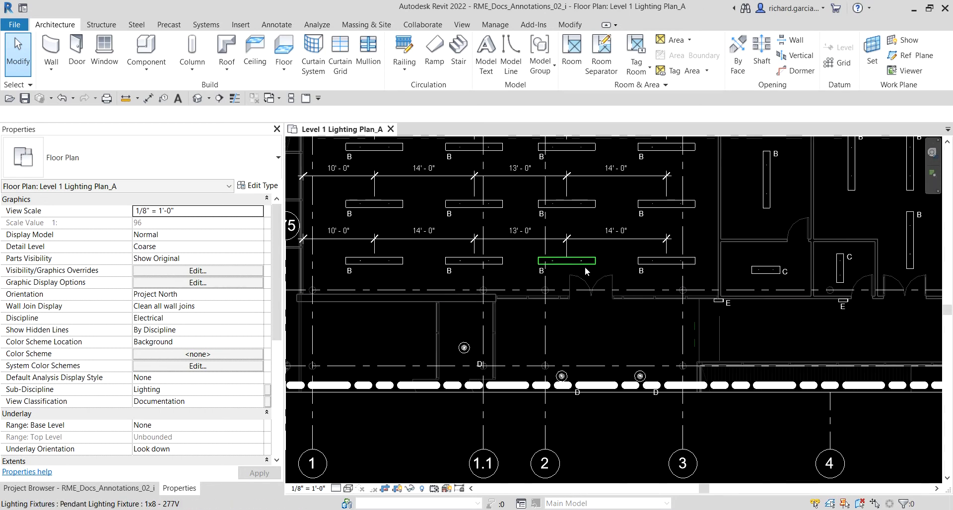
scroll(569, 260, up, 2)
click(586, 255)
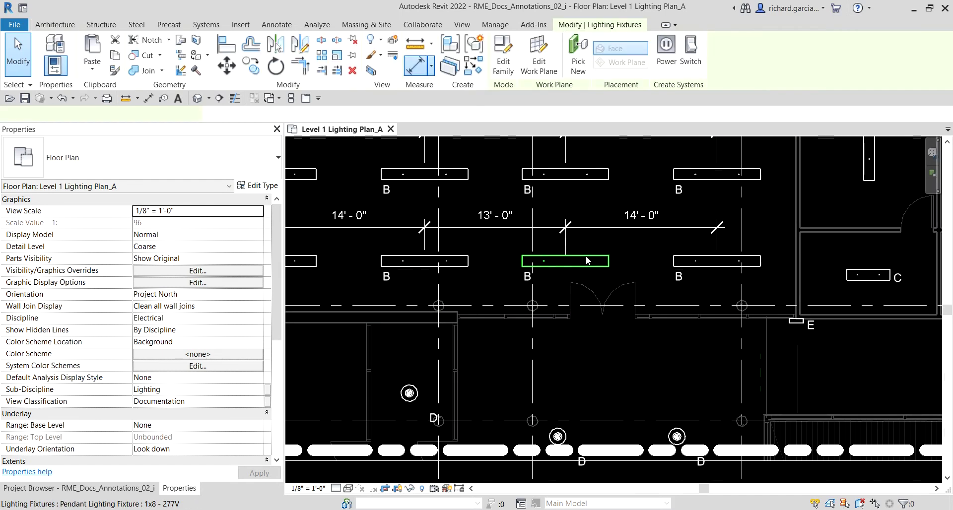
key(Escape)
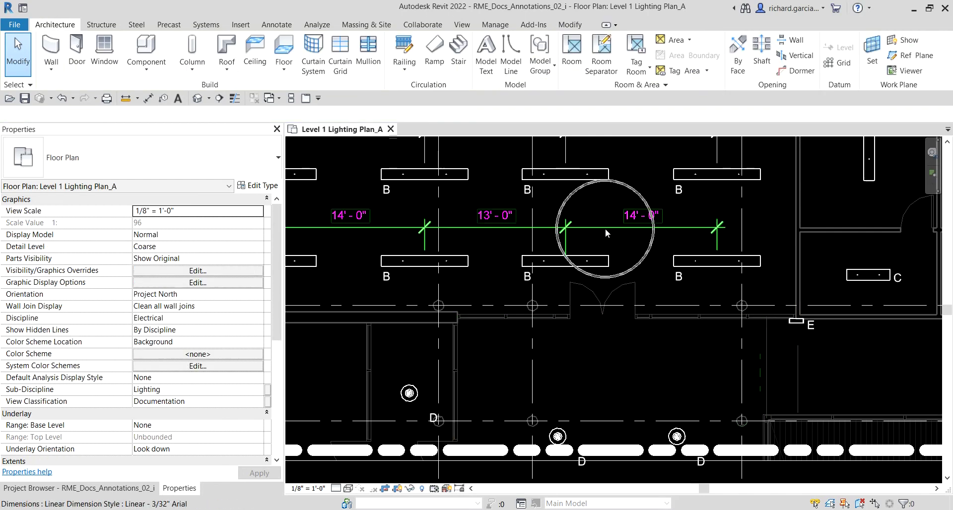
click(606, 228)
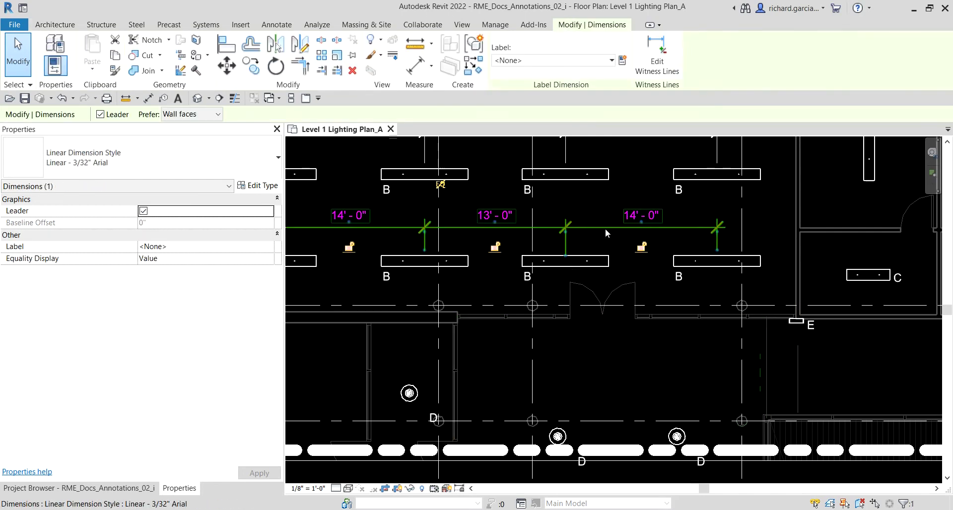
click(643, 247)
click(498, 247)
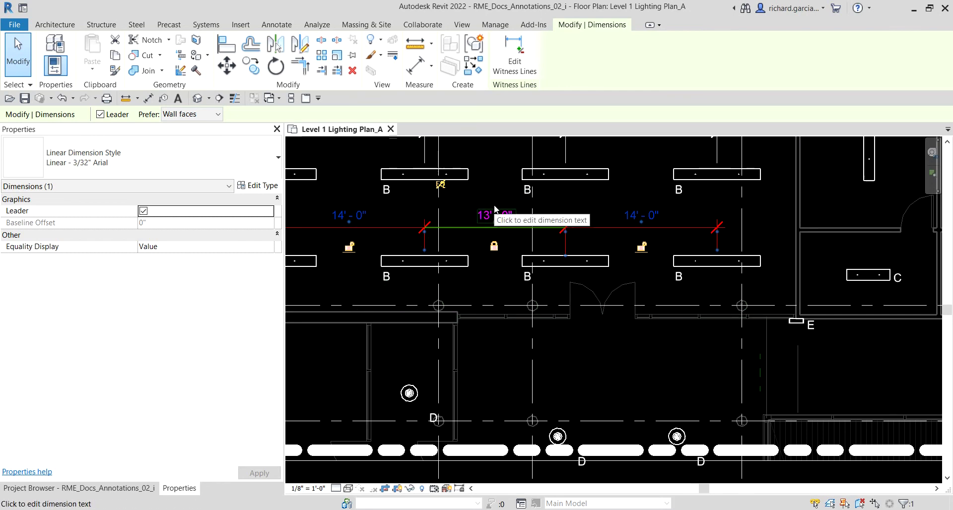
scroll(677, 337, down, 2)
scroll(595, 323, up, 2)
middle_drag(546, 298, 559, 298)
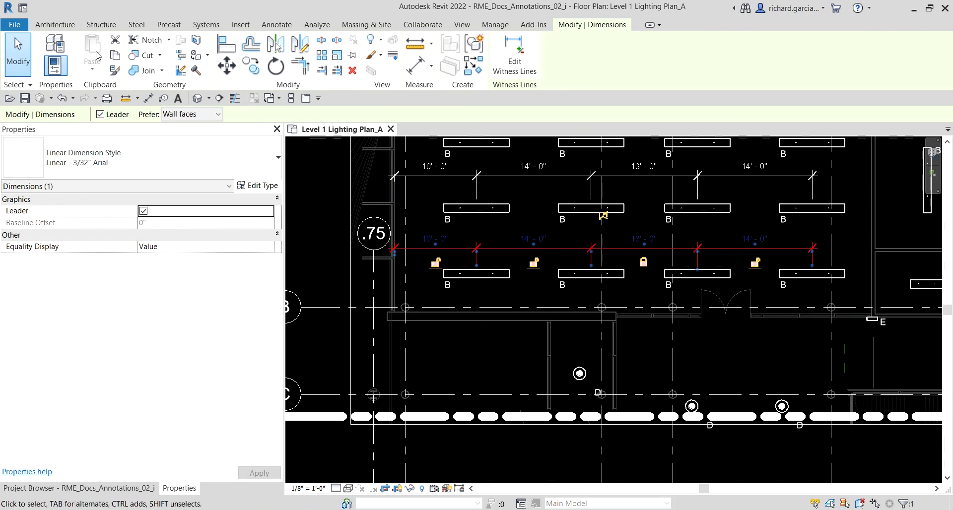
Move the rightmost middle-row B fixture by changing its 14'-0" temporary dimension to 15'-0".
click(15, 56)
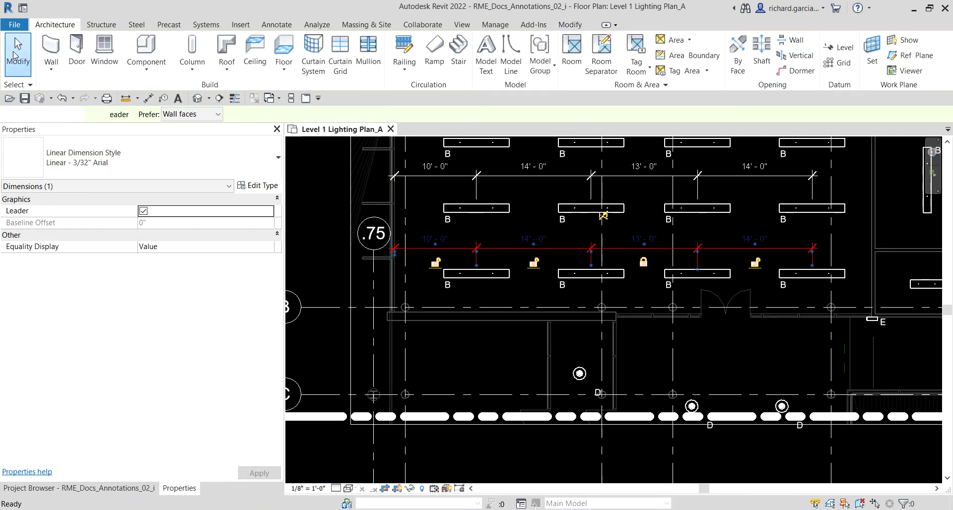
scroll(554, 228, down, 2)
scroll(554, 228, up, 3)
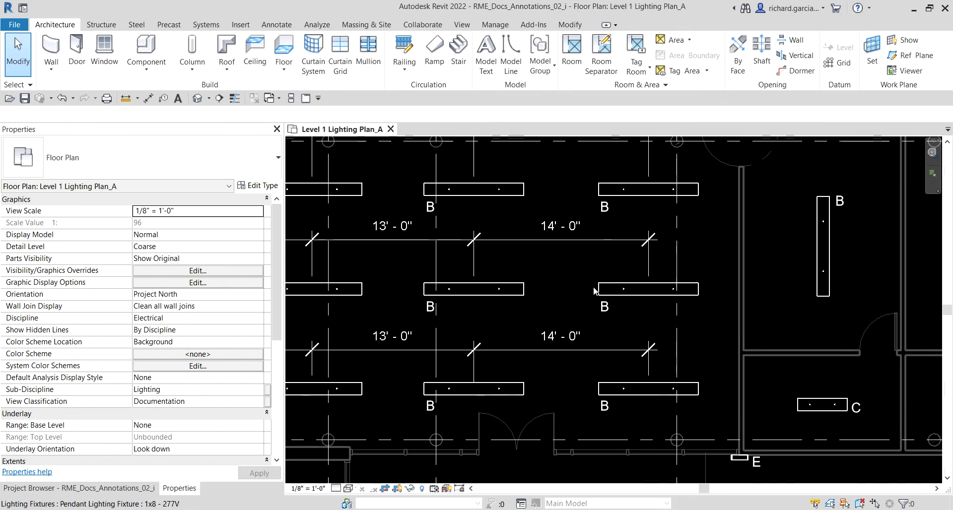
click(493, 287)
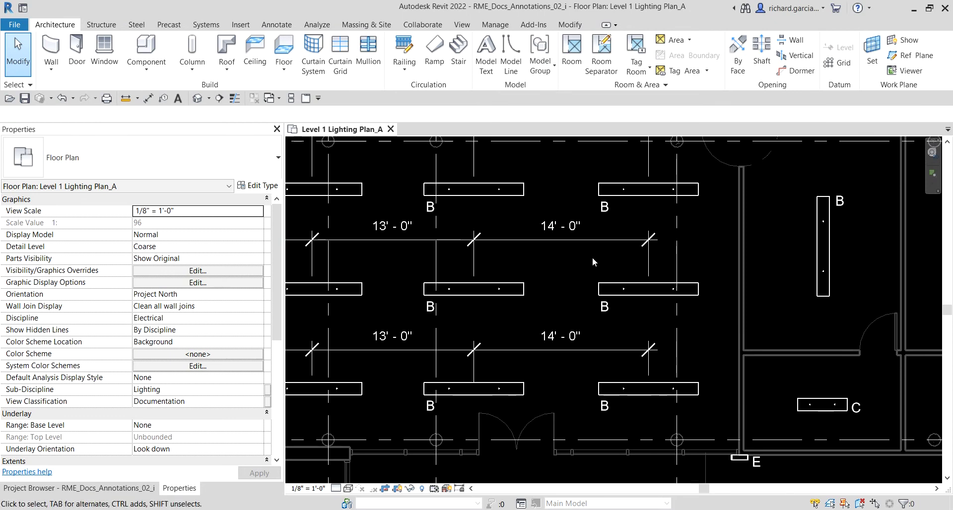
click(635, 287)
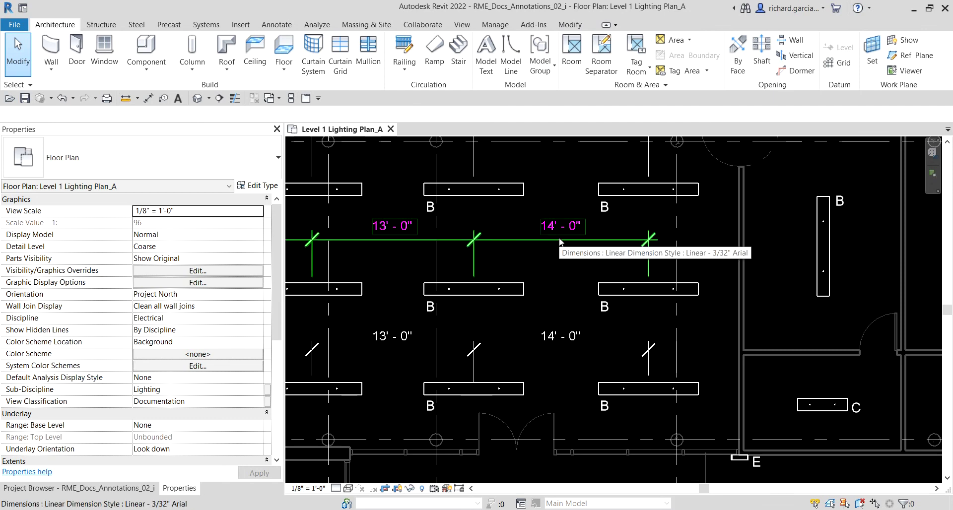
click(621, 286)
click(621, 285)
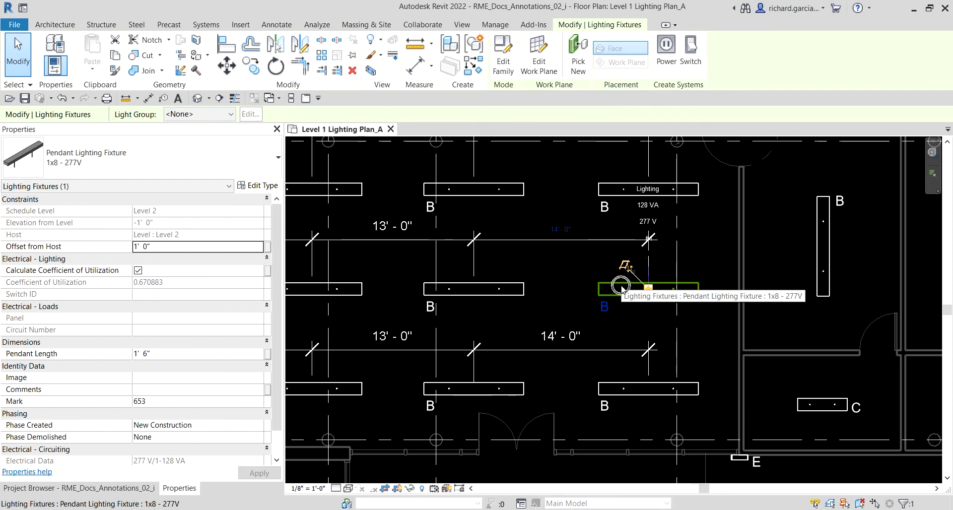
click(562, 231)
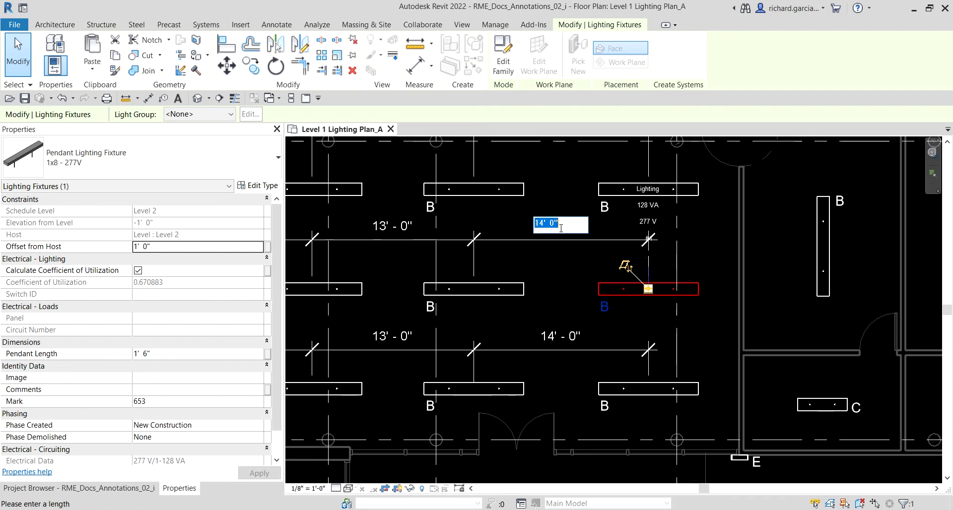
text(15)
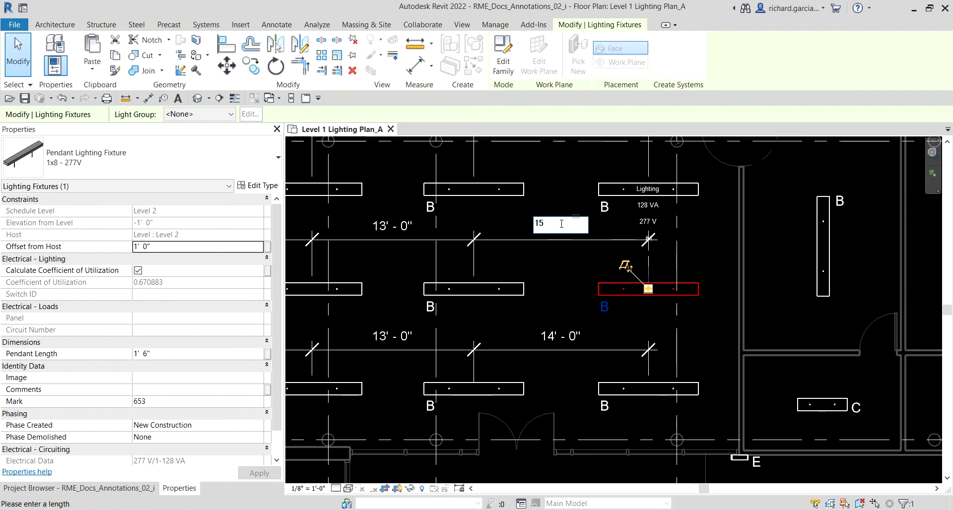
key(Return)
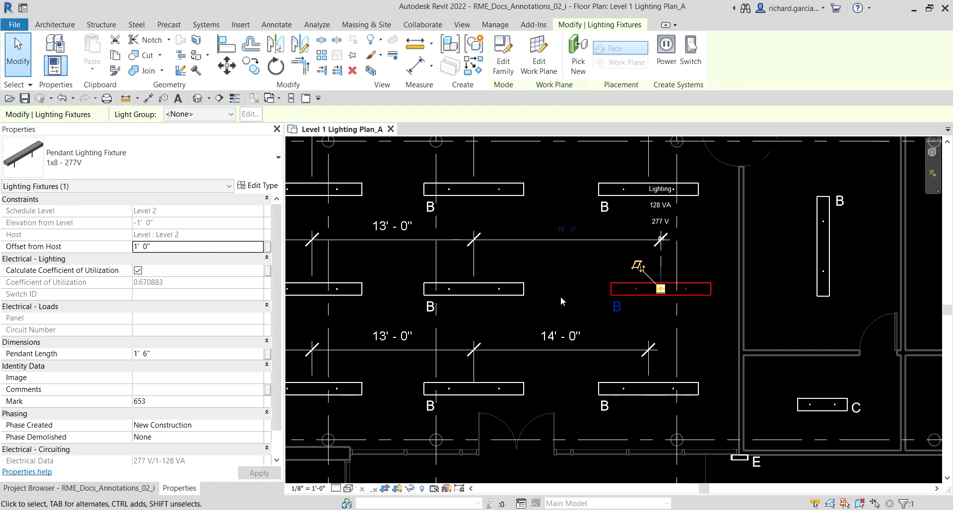
click(17, 60)
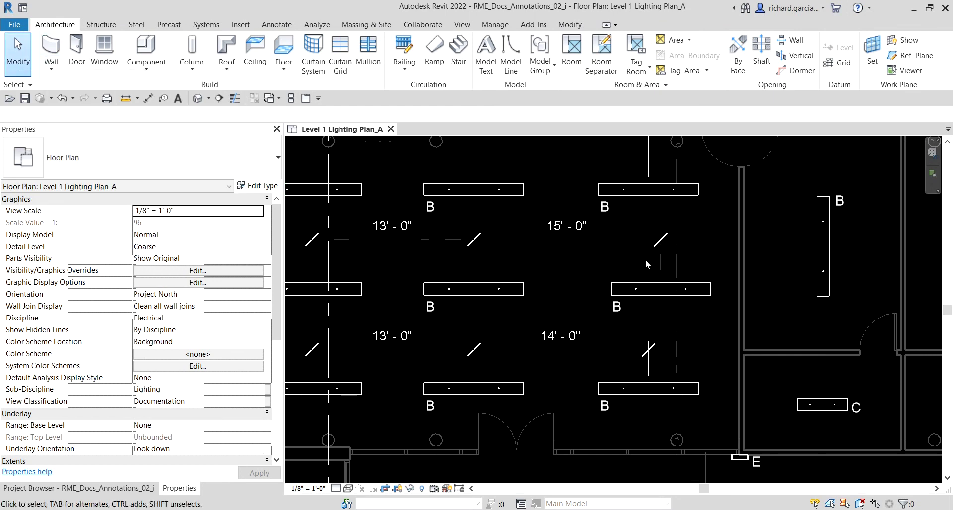
scroll(626, 252, down, 4)
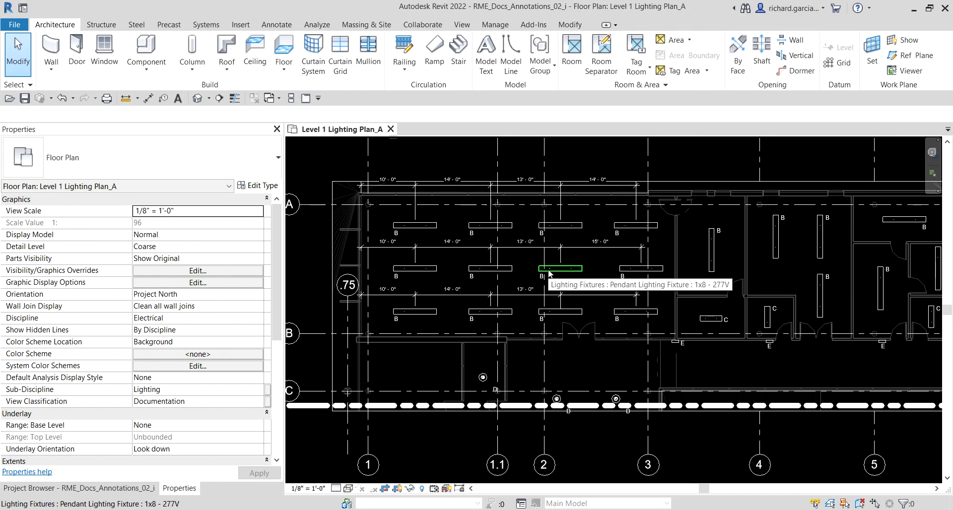
scroll(549, 272, up, 3)
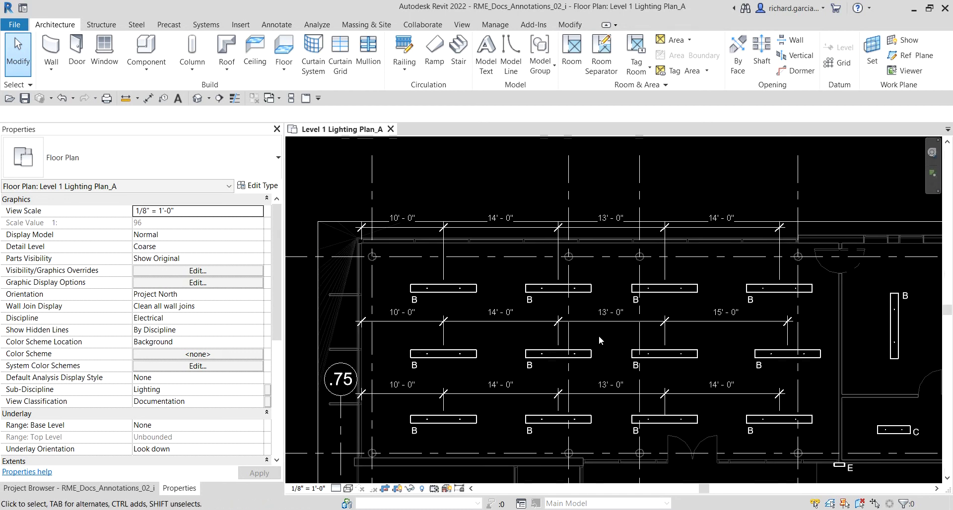